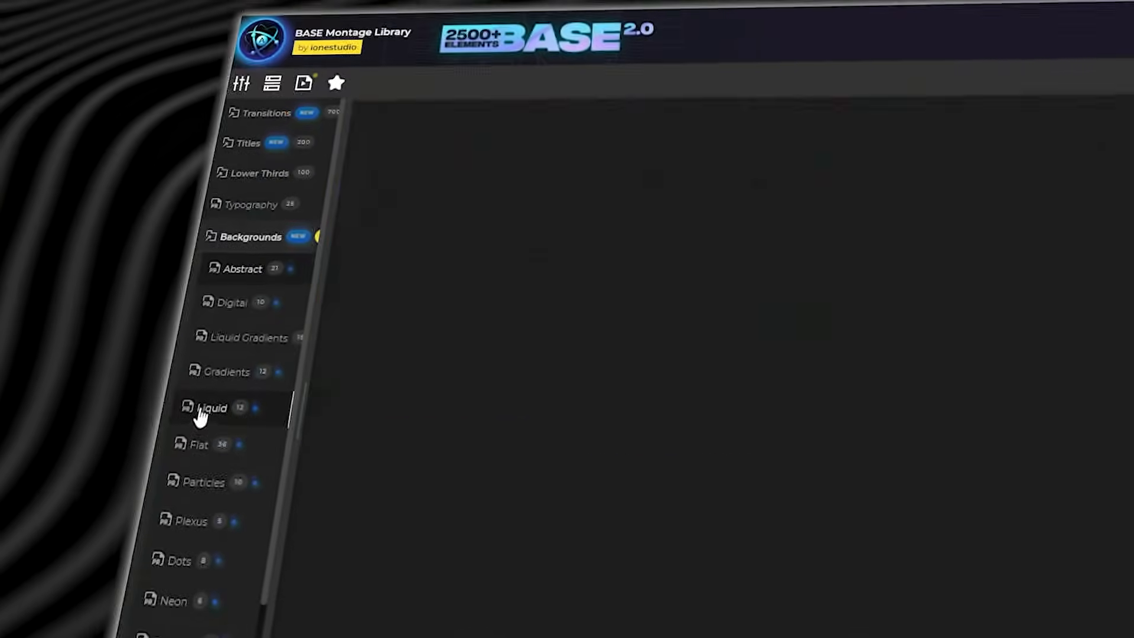
Browse the BASE Montage Library's element categories, including Liquid backgrounds, Color Grading and Effects&Overlays.
left_click(199, 413)
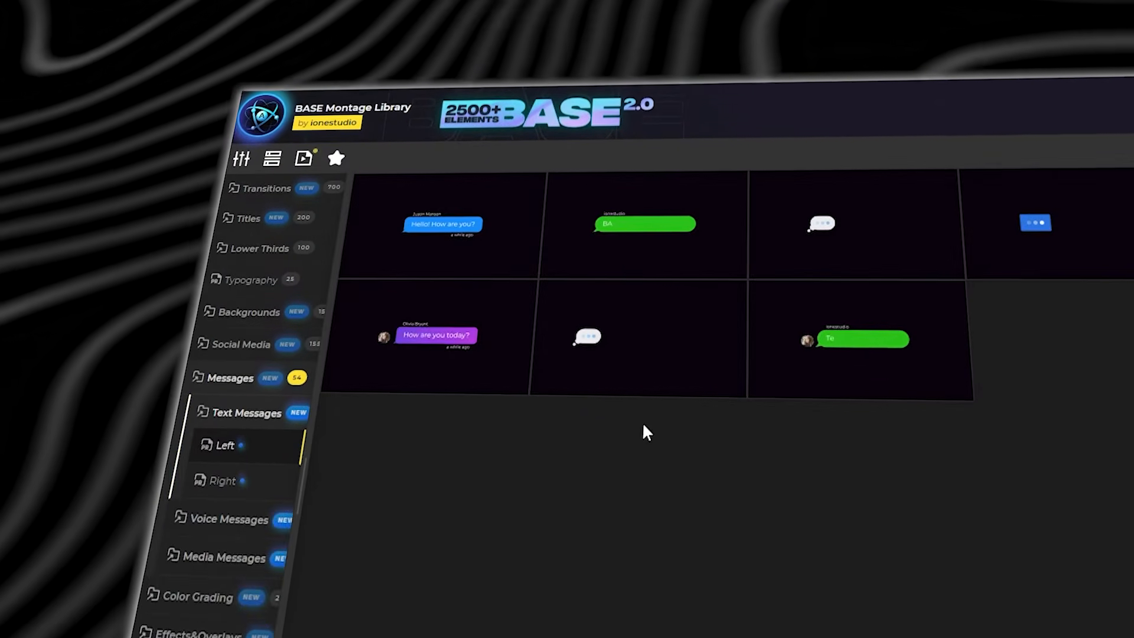
left_click(196, 589)
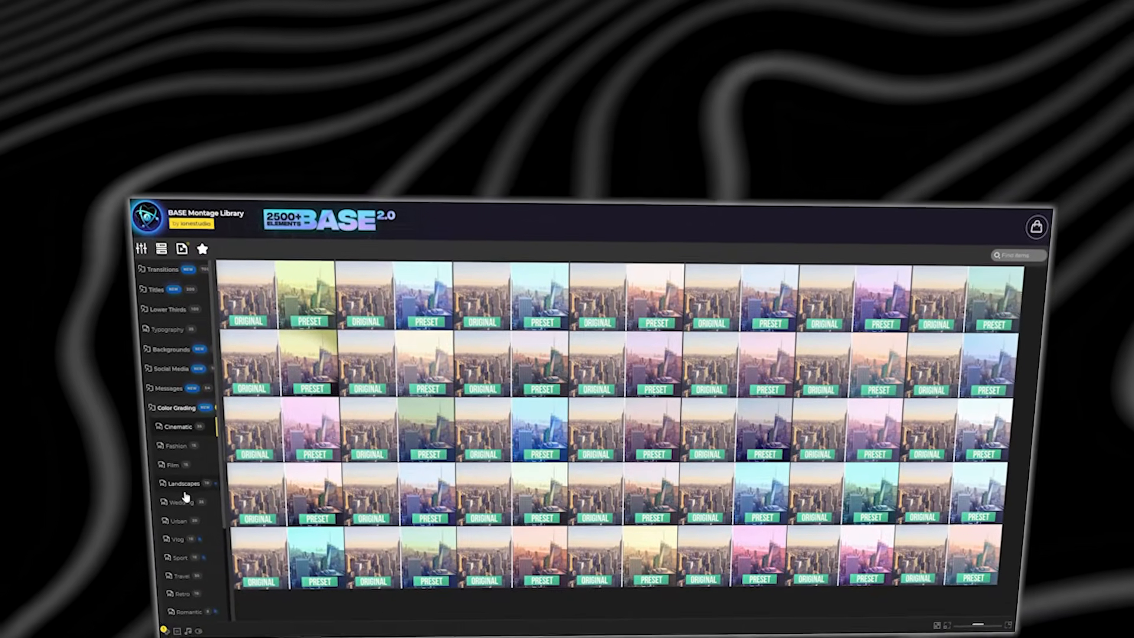
left_click(186, 513)
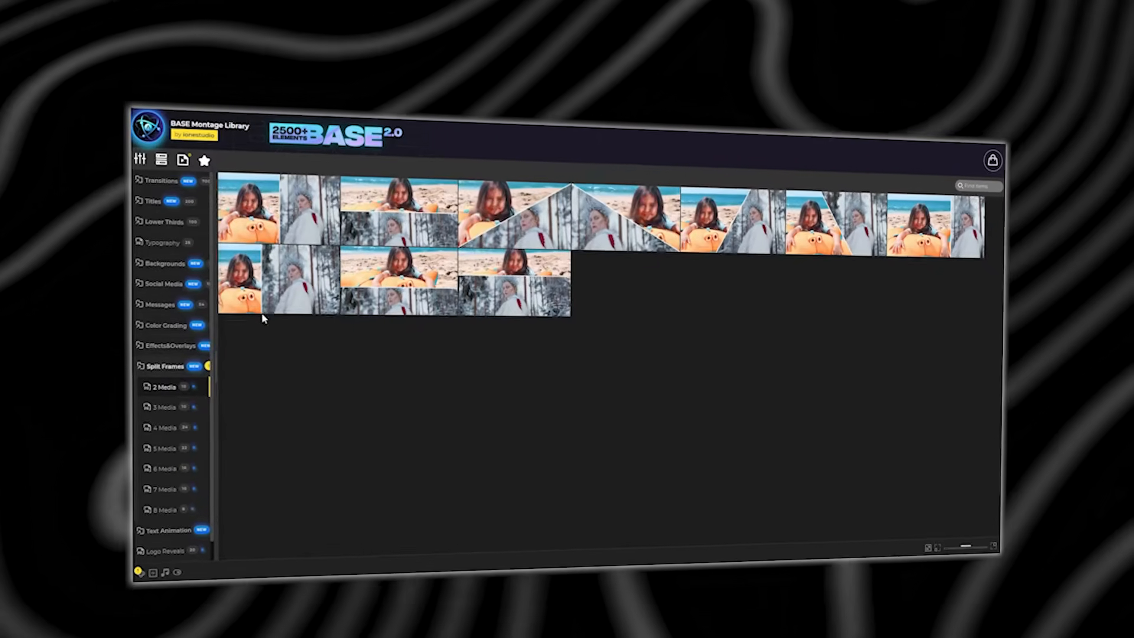
left_click(182, 332)
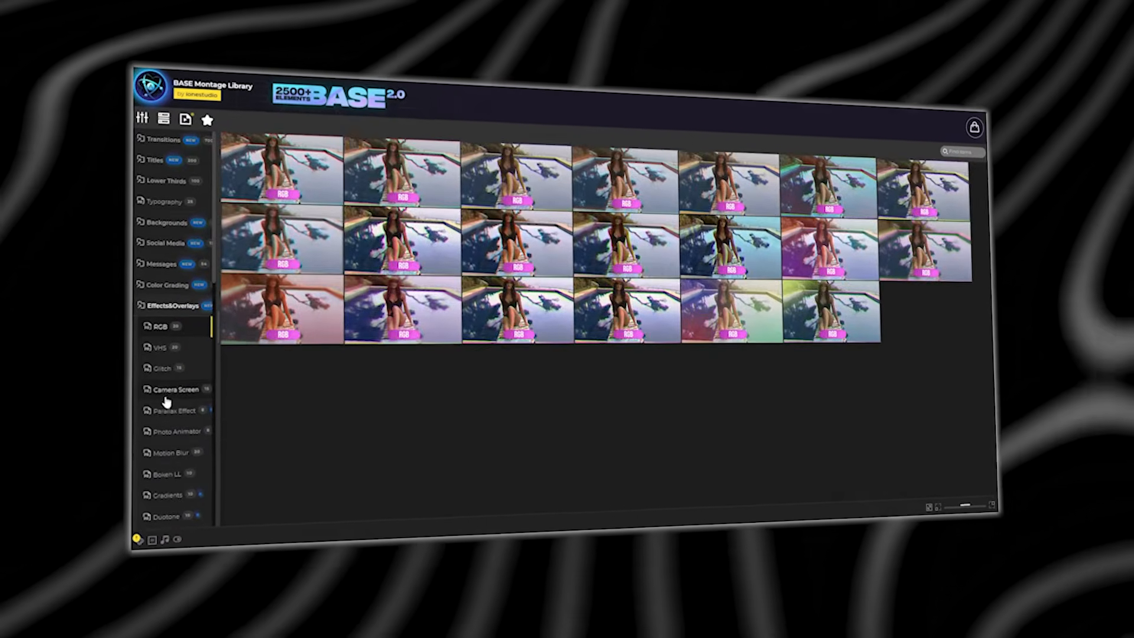
left_click(169, 416)
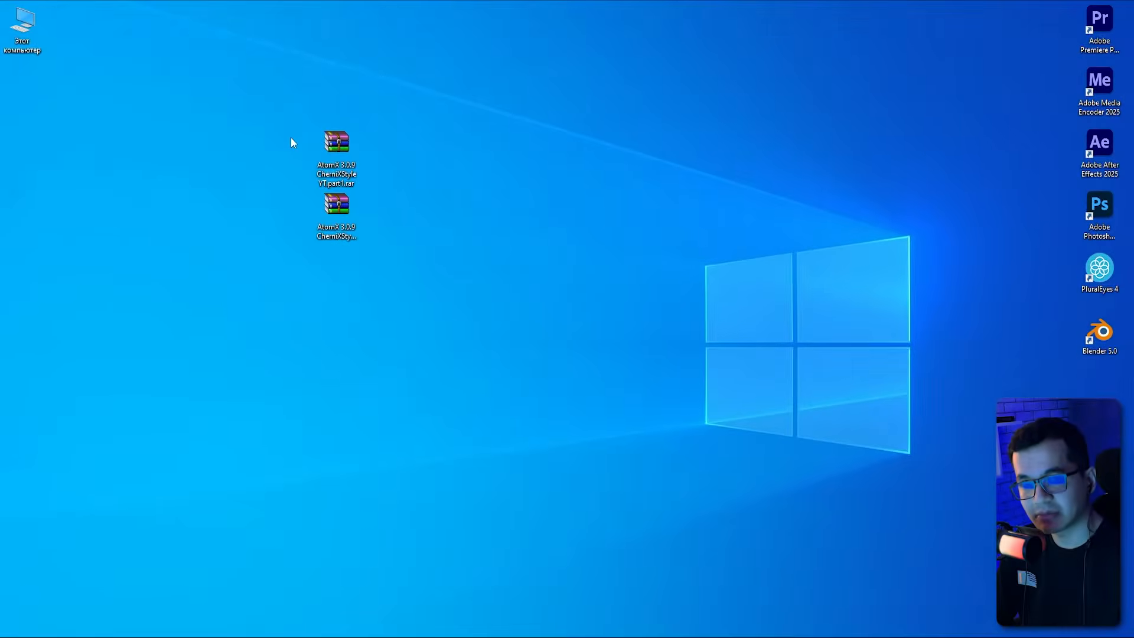
Extract the multi-part AtomX 3.0.9 archive into its own folder and place that folder beside the archives on the desktop.
left_click_drag(294, 99, 365, 273)
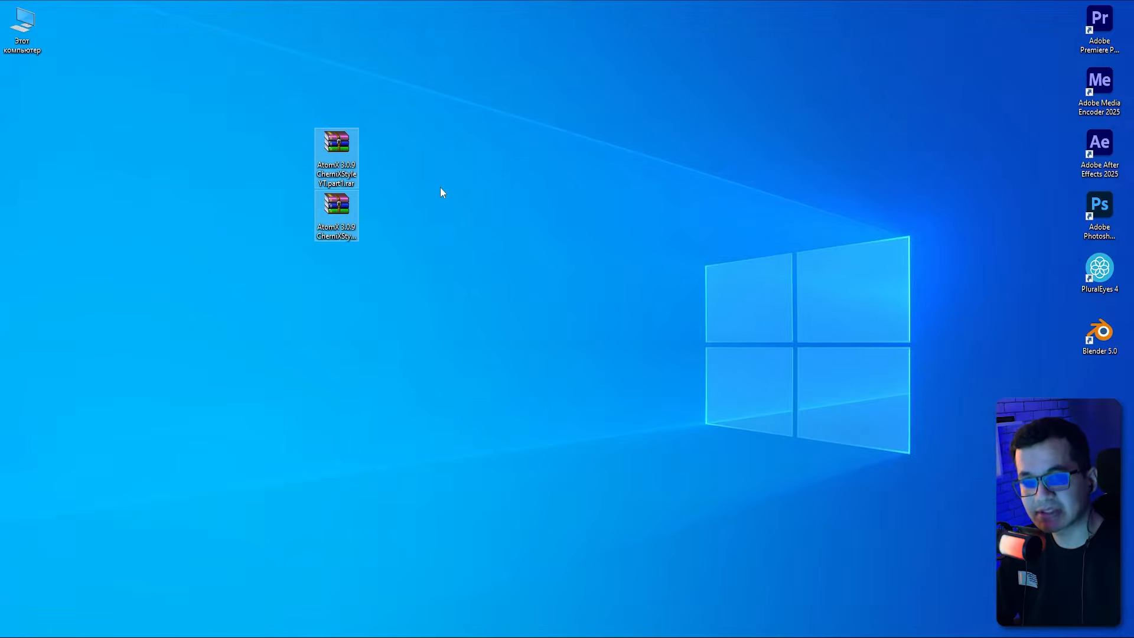
right_click(342, 146)
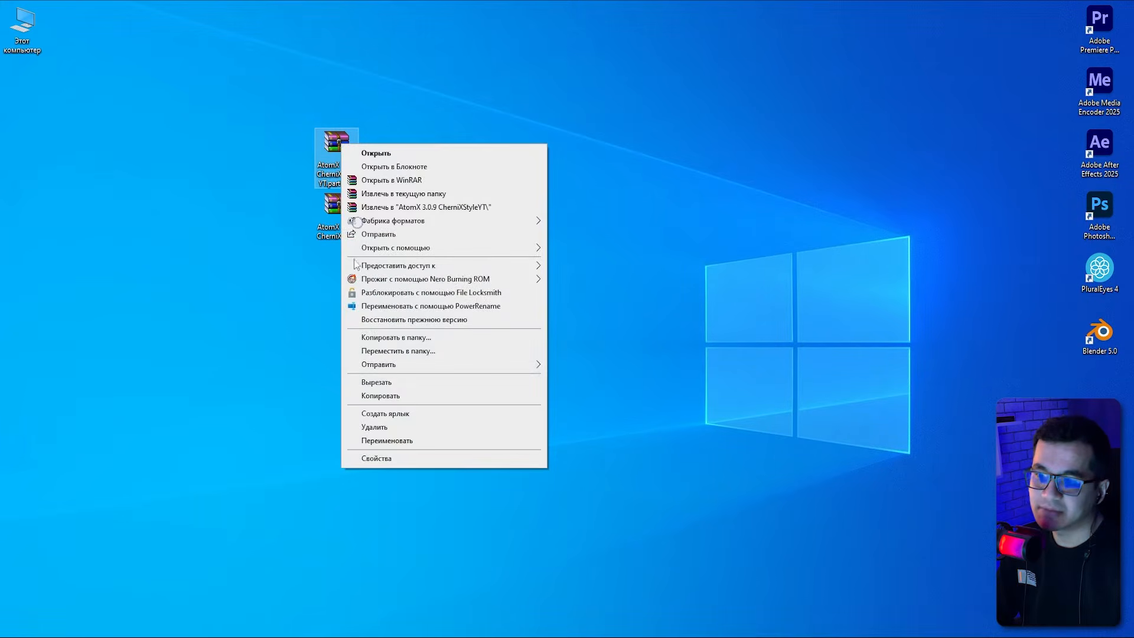
left_click(397, 211)
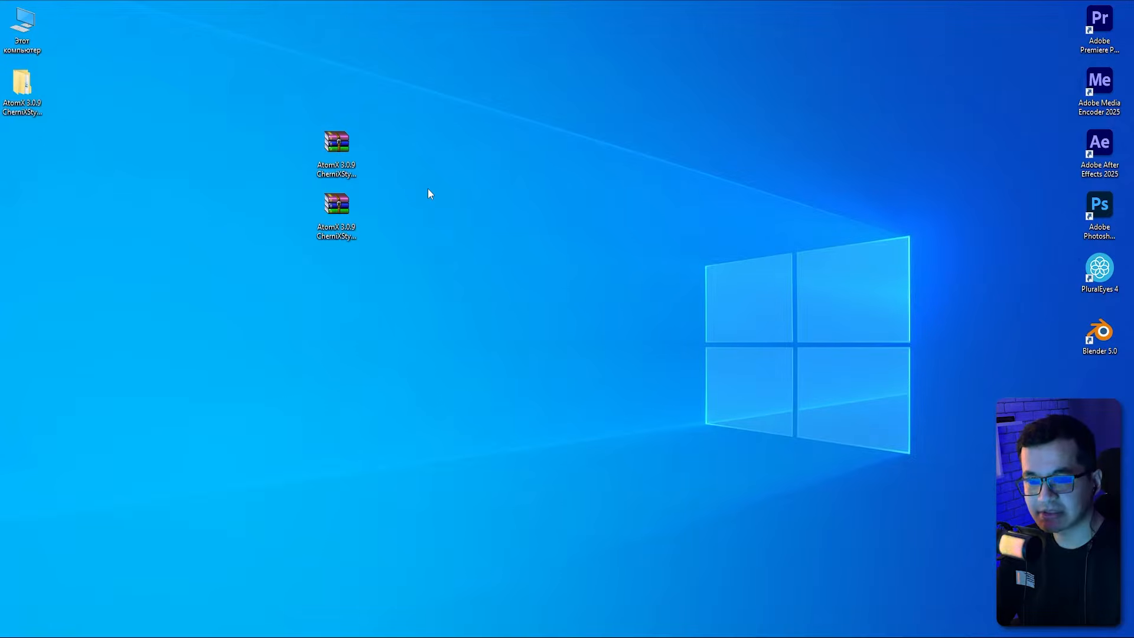
left_click_drag(17, 98, 286, 160)
Go down to the innermost AtomX 3.0.9 folder and follow its Windows shortcut to the script path extensions.
double_click(287, 158)
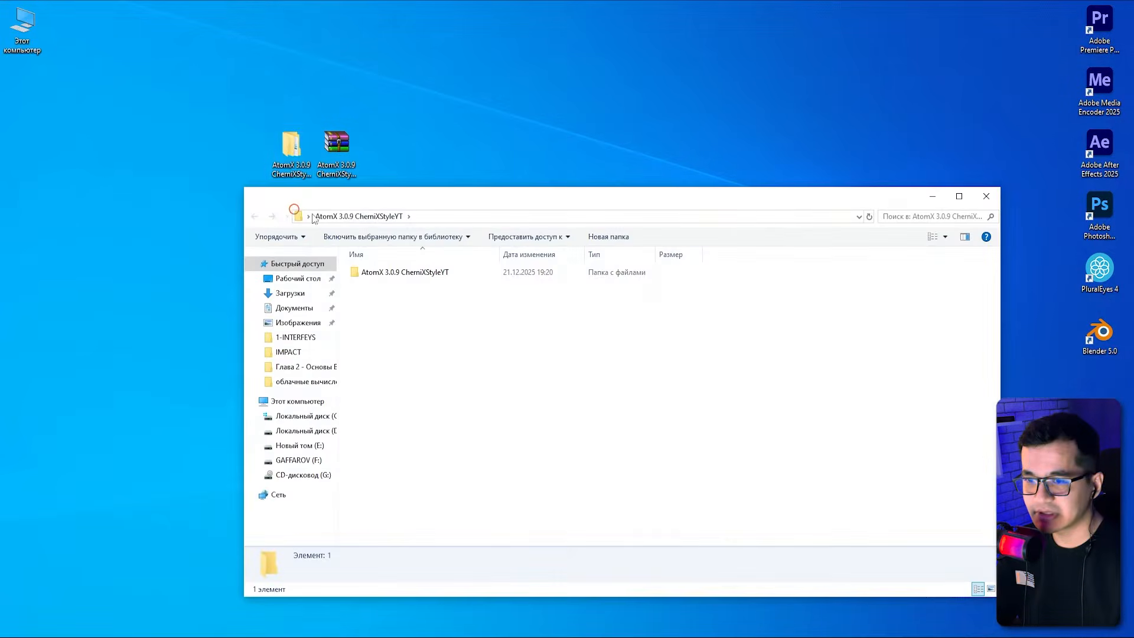
double_click(401, 274)
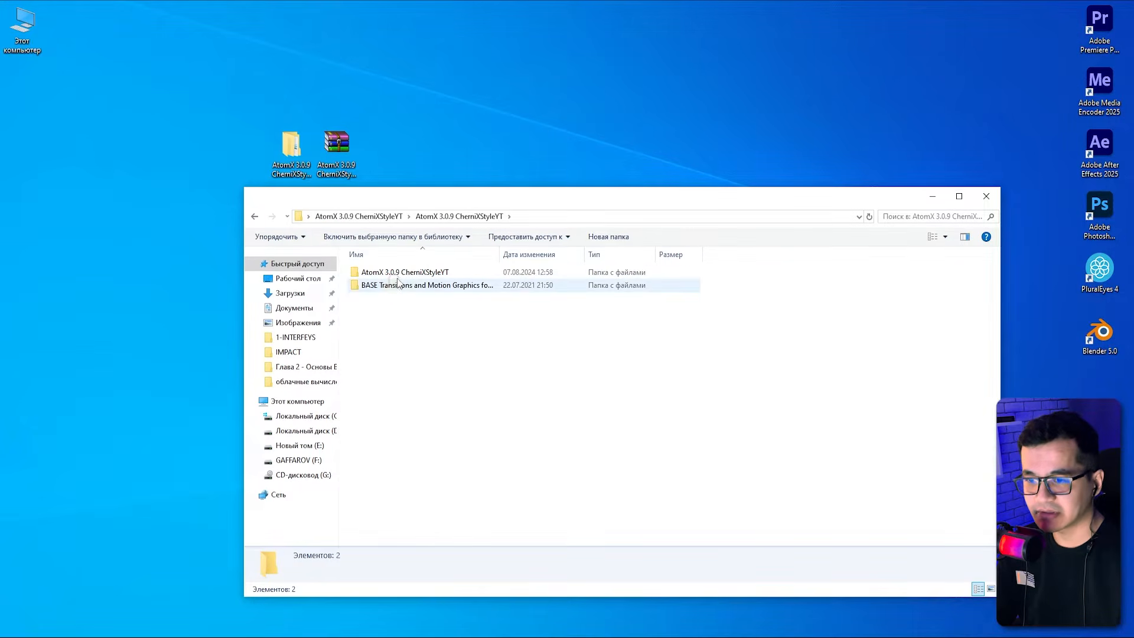
double_click(401, 273)
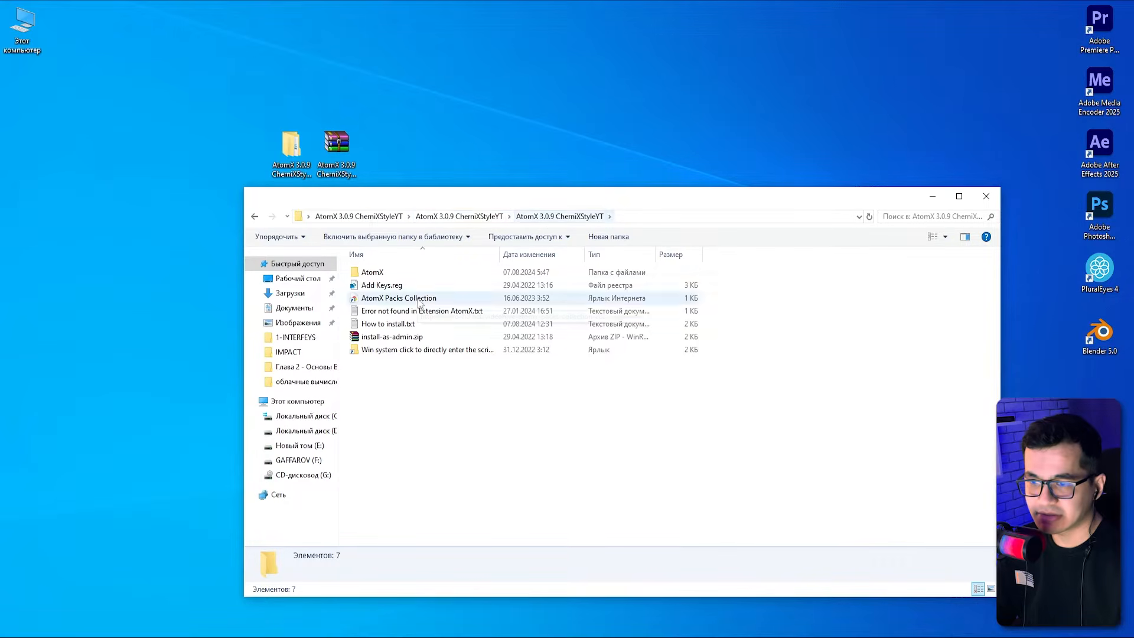
double_click(371, 351)
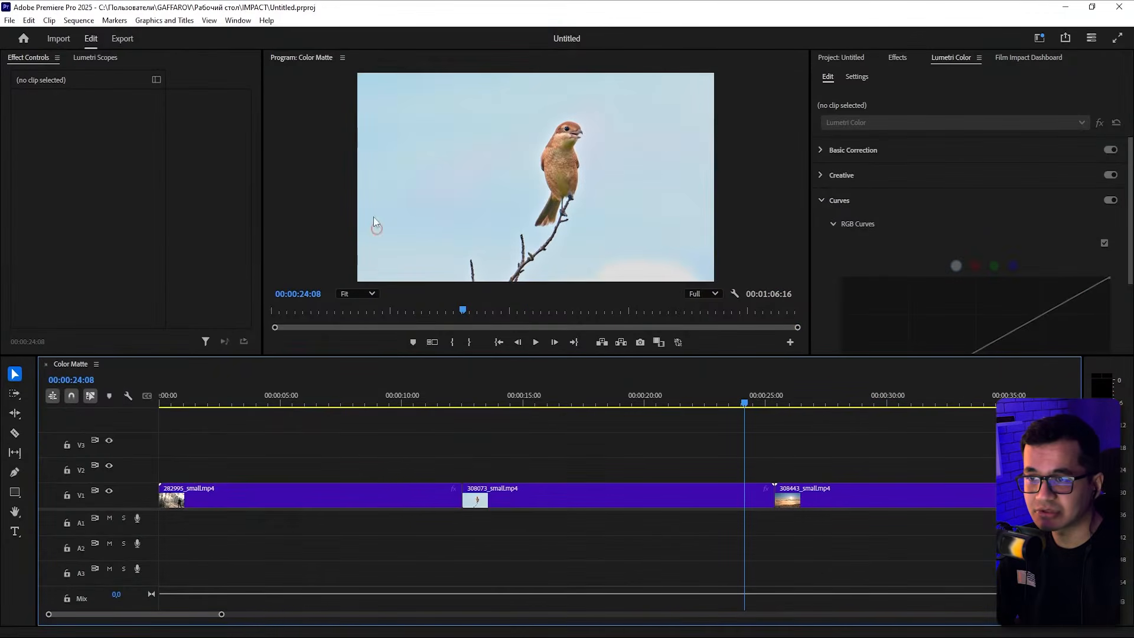
Switch to Premiere Pro and check which extensions it offers.
left_click(238, 21)
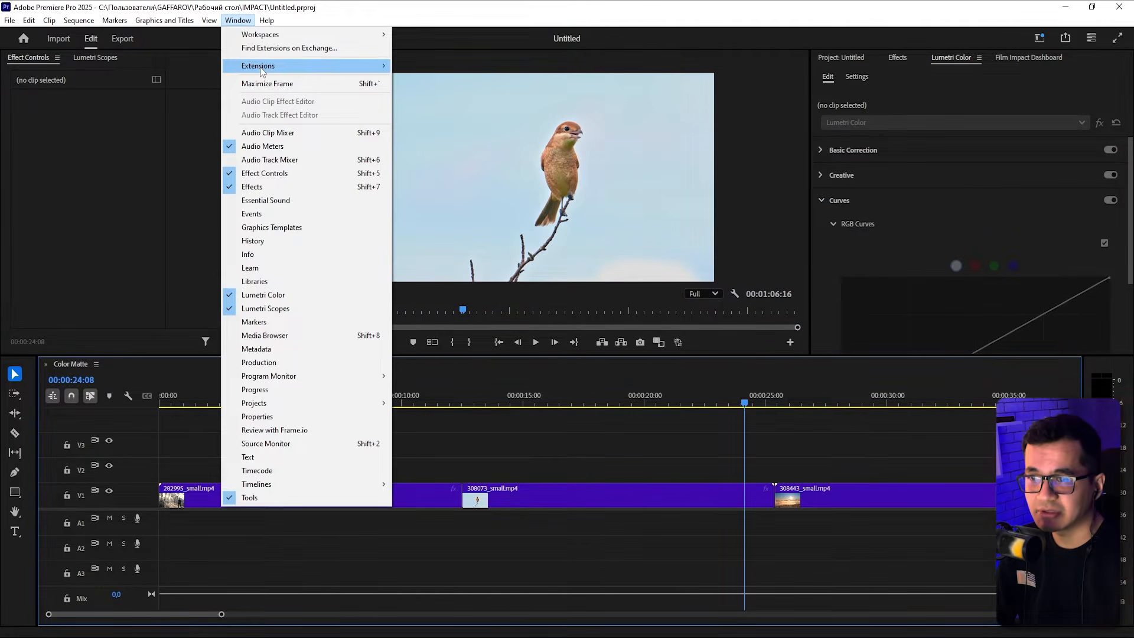
mouse_move(262, 67)
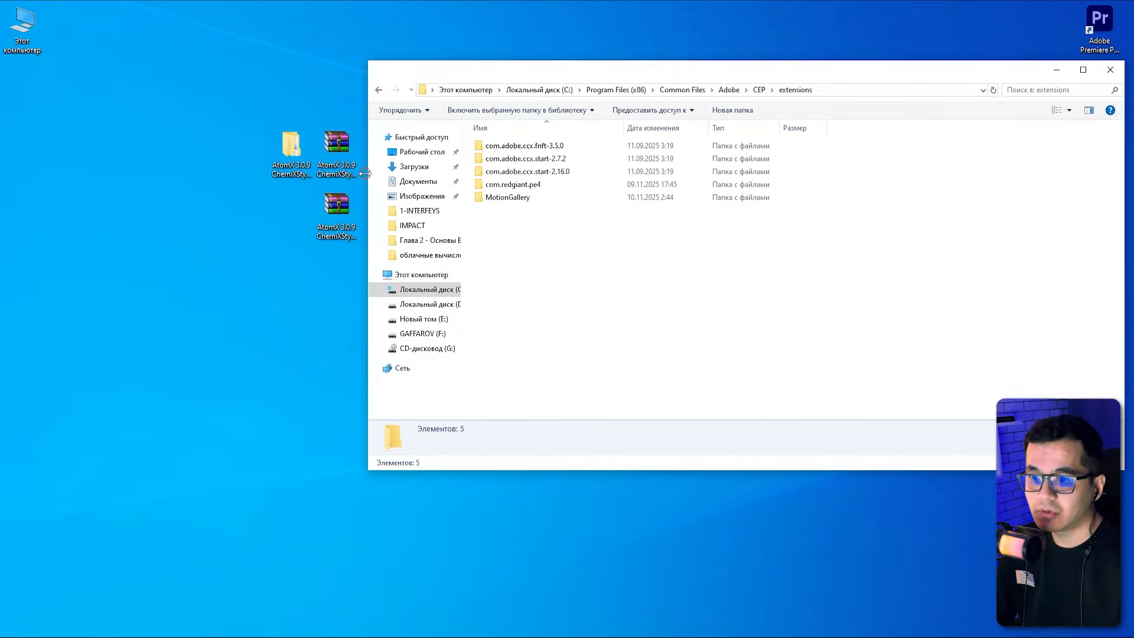
Reopen the innermost AtomX 3.0.9 folder in a second window alongside the CEP extensions folder.
left_click_drag(368, 175, 416, 174)
left_click_drag(566, 75, 242, 232)
double_click(304, 162)
double_click(248, 308)
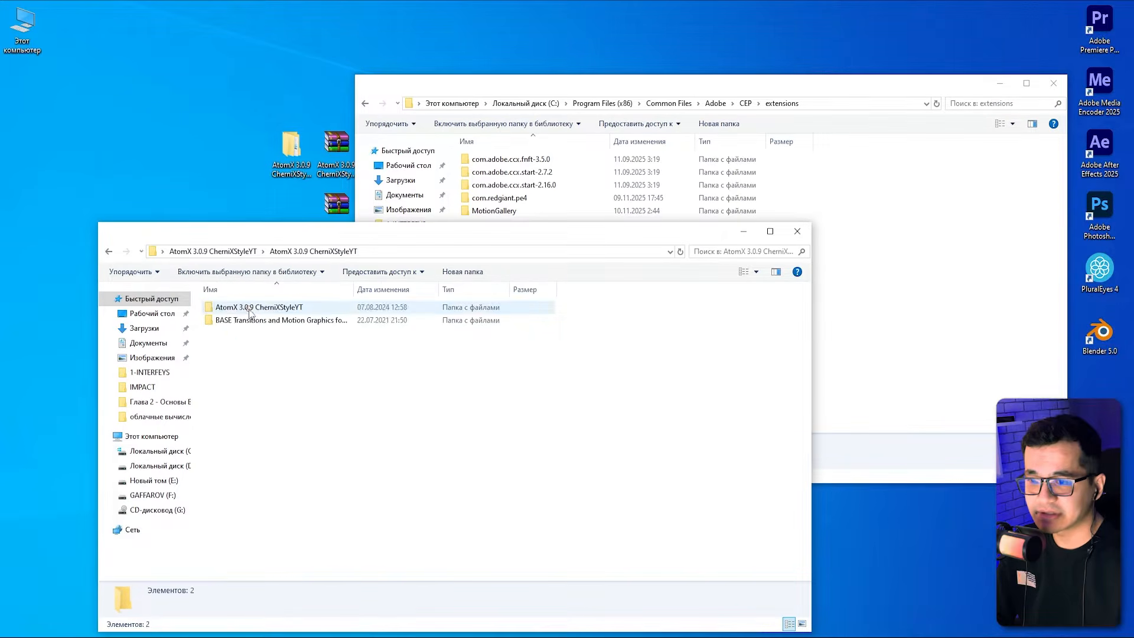
double_click(248, 309)
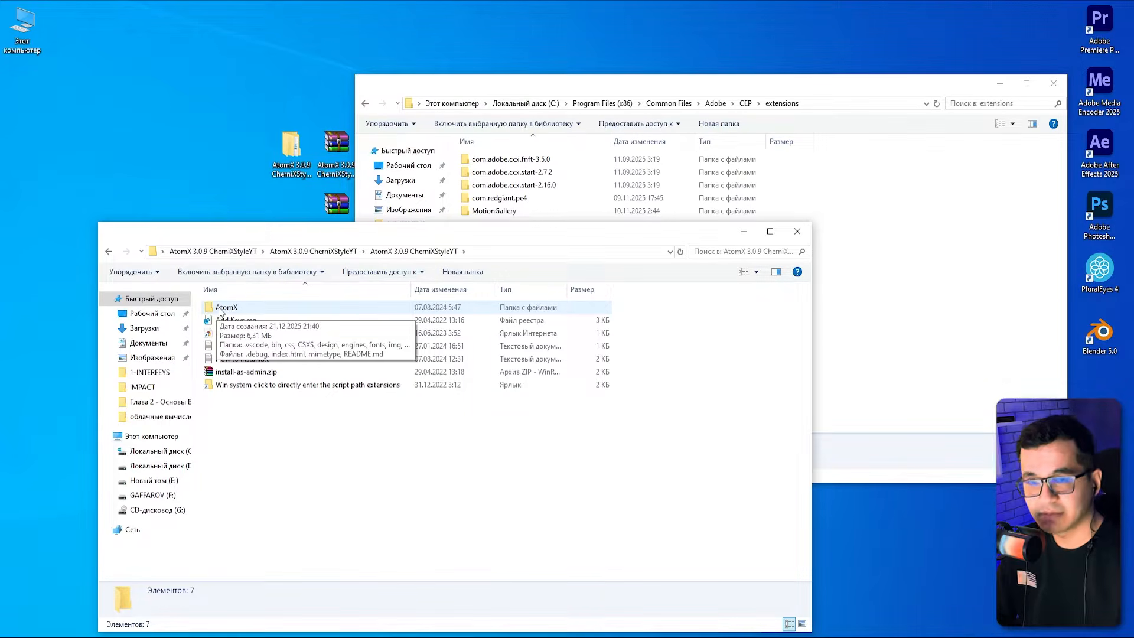
Copy the AtomX folder into Adobe's CEP extensions folder with administrator permission, and close the extensions window.
left_click(220, 308)
key("ctrl+c")
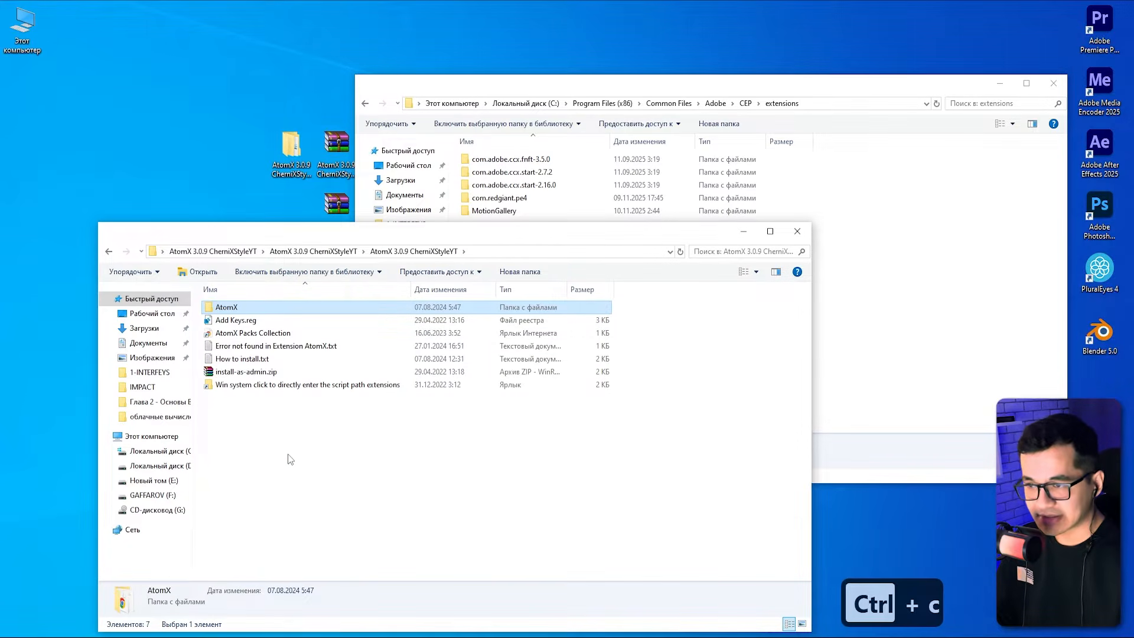
left_click(941, 351)
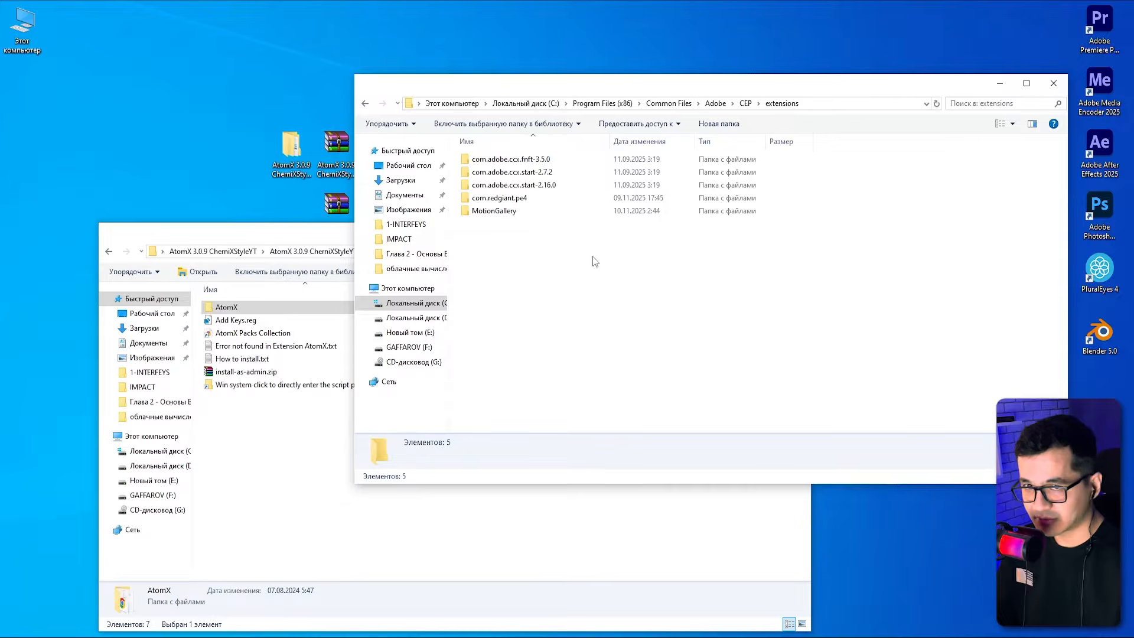
key("ctrl+v")
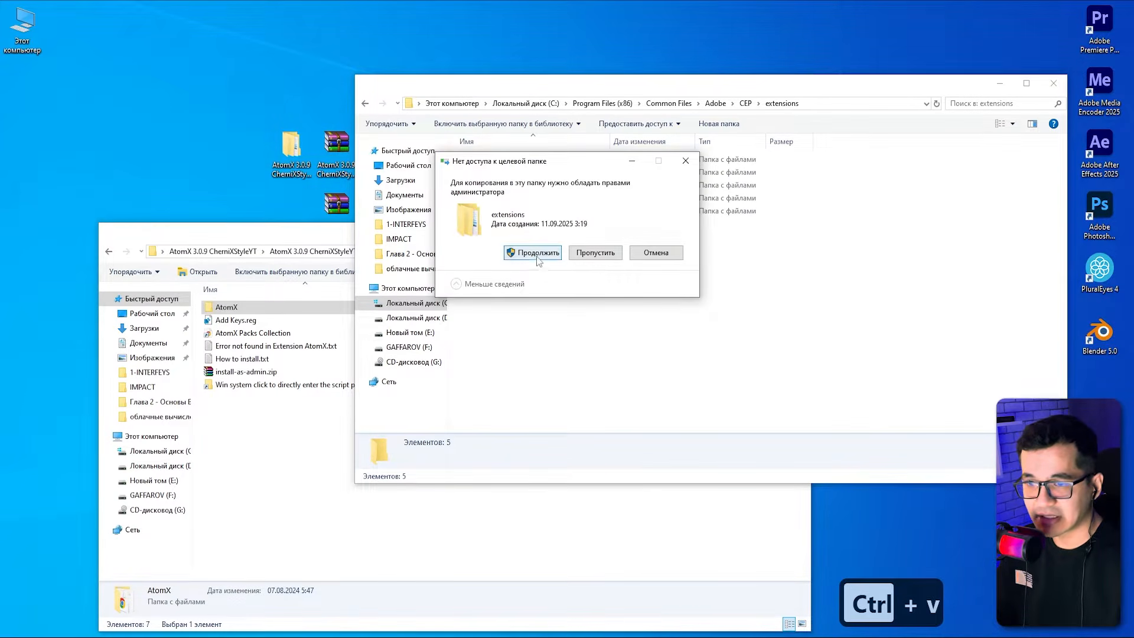
left_click(535, 253)
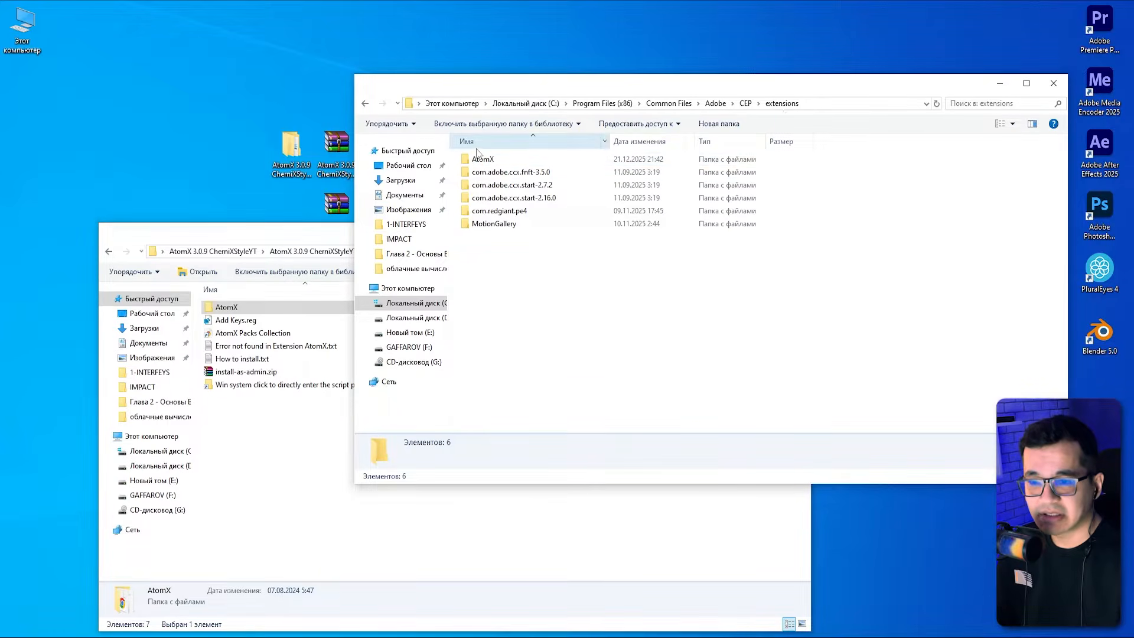
left_click(1053, 84)
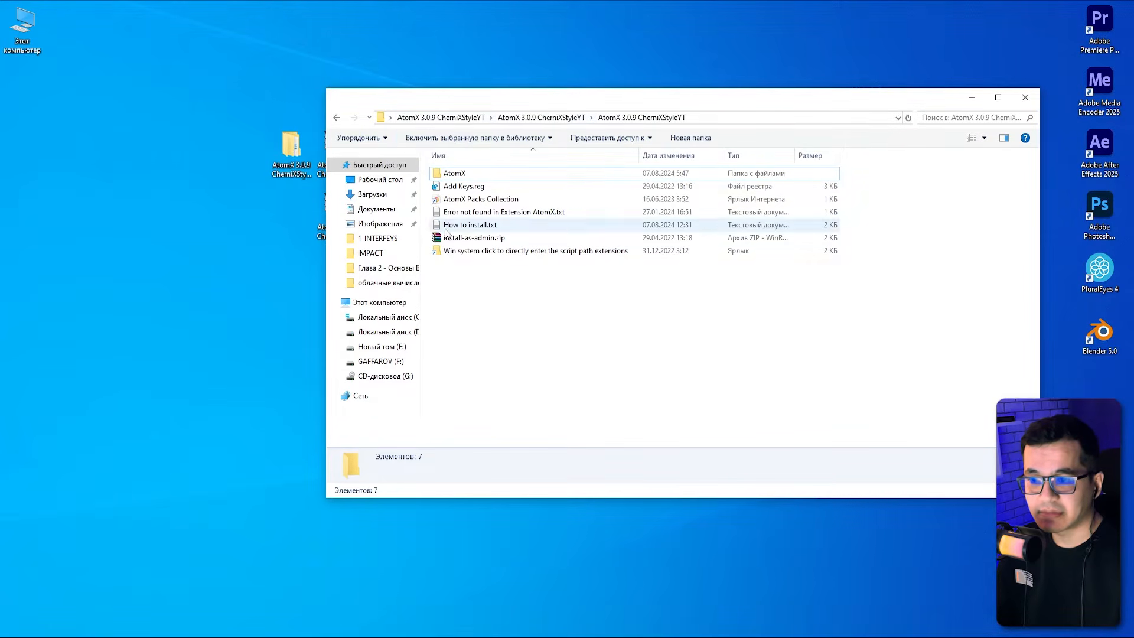
Merge Add Keys.reg from the AtomX 3.0.9 folder into the Windows registry.
double_click(479, 191)
left_click(653, 350)
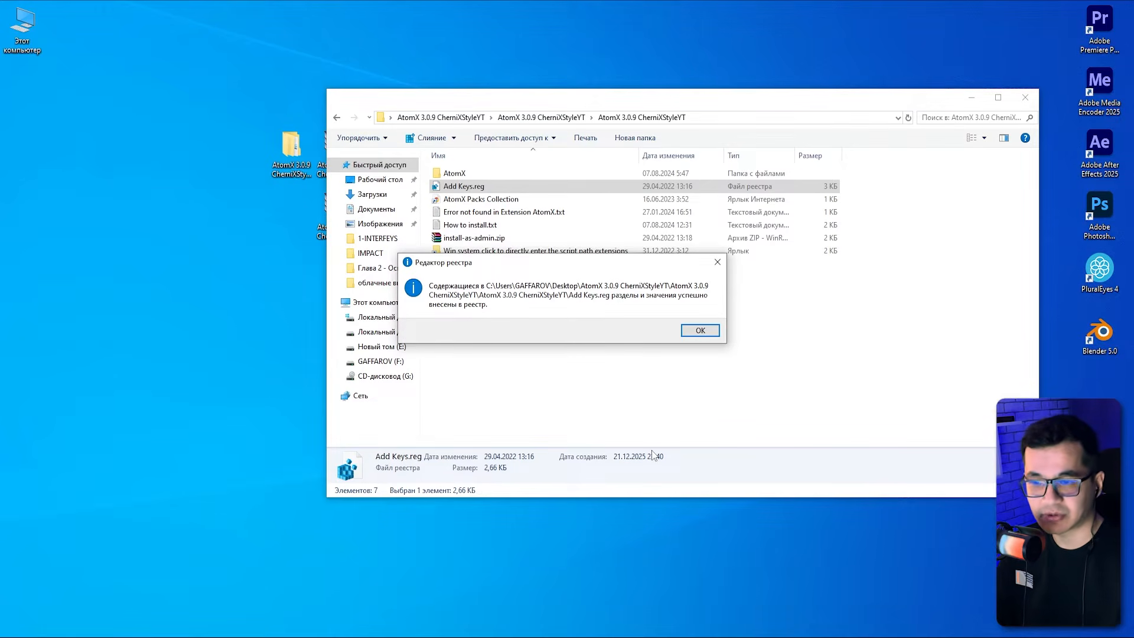
left_click(700, 330)
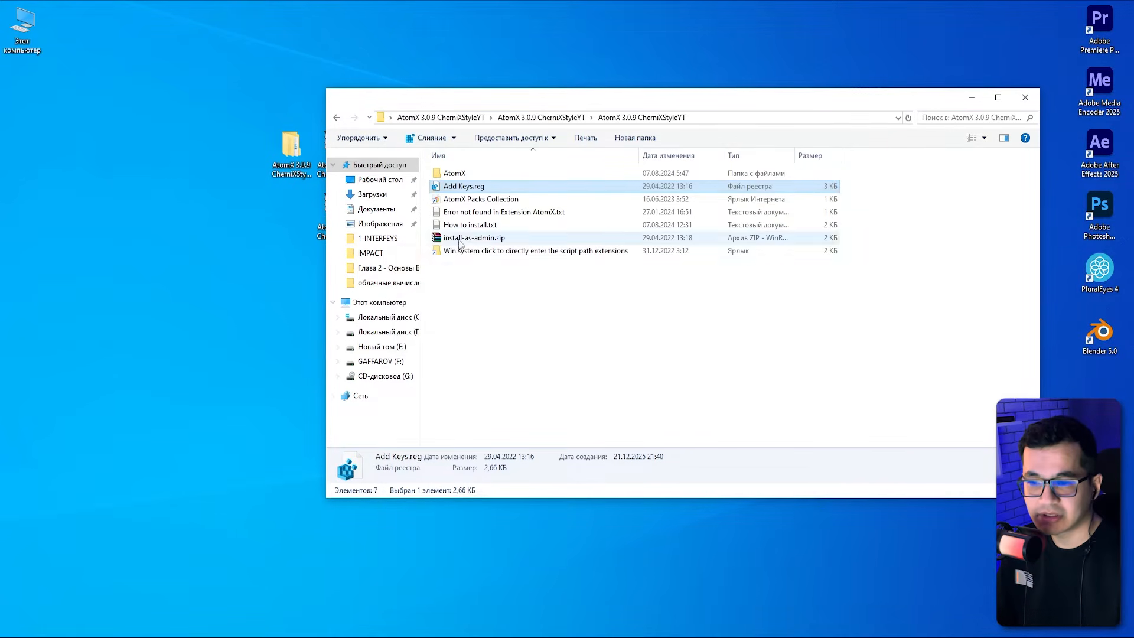
left_click(457, 318)
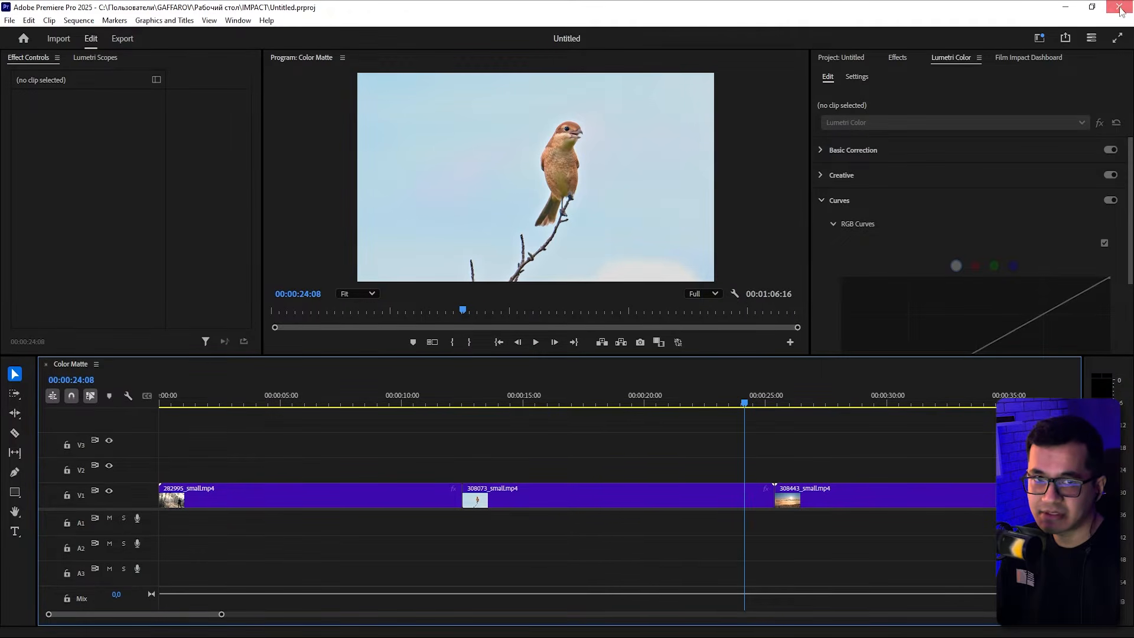
Close Premiere Pro, refresh the desktop and relaunch Premiere Pro.
left_click(1120, 10)
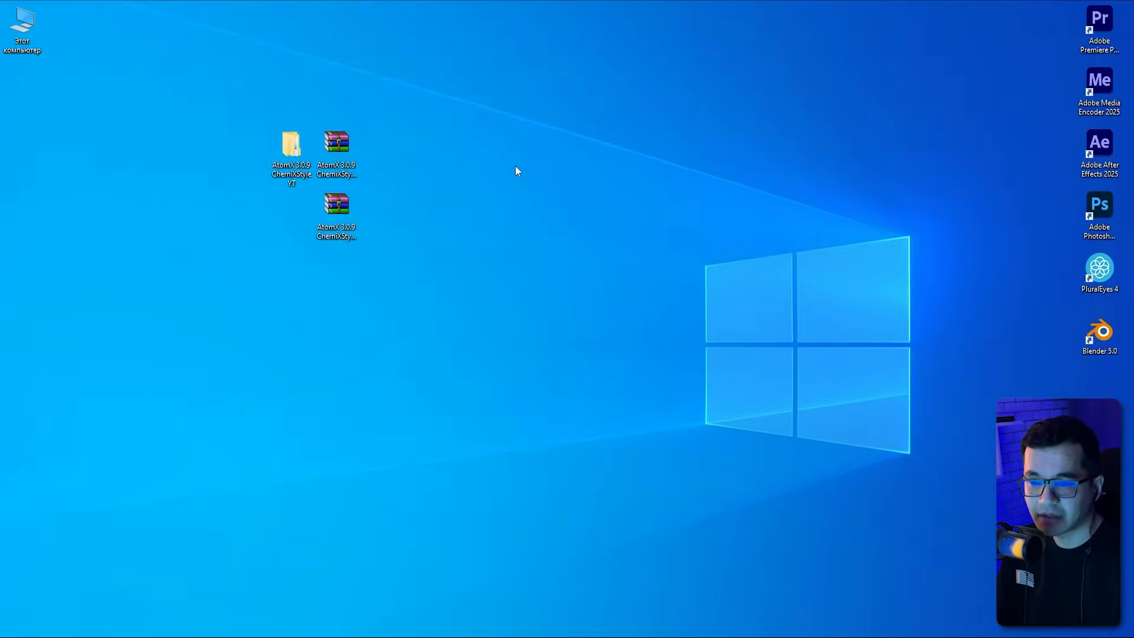
right_click(516, 170)
left_click(552, 204)
double_click(1099, 27)
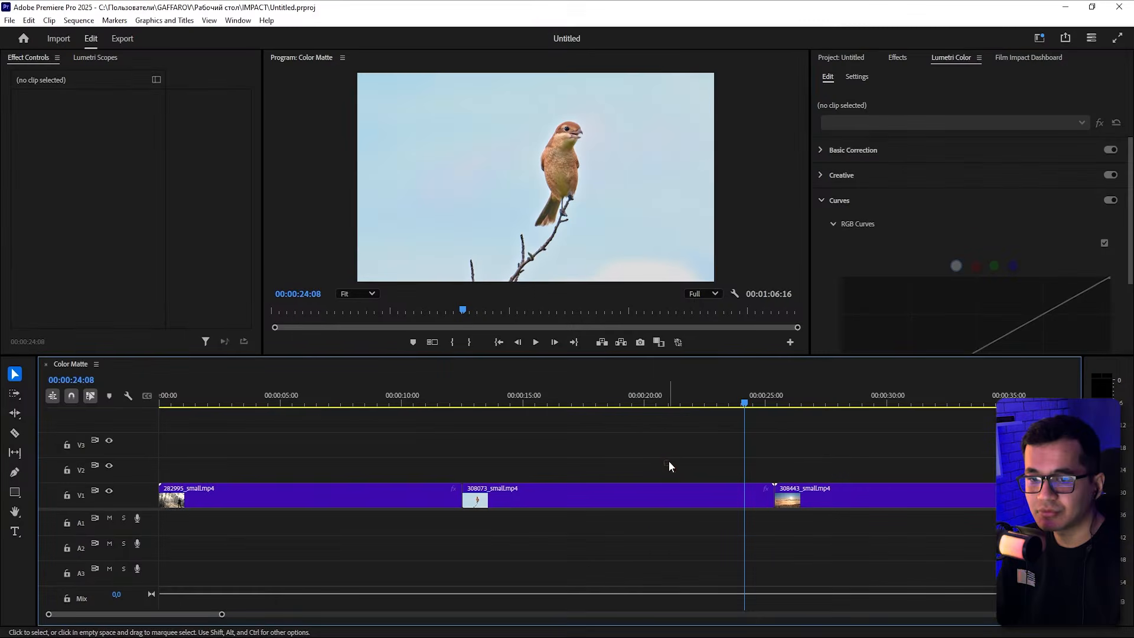
Open the AtomX BY INTRO-HD.NET extension, then move and enlarge its floating window over the program preview.
left_click(186, 56)
left_click(239, 21)
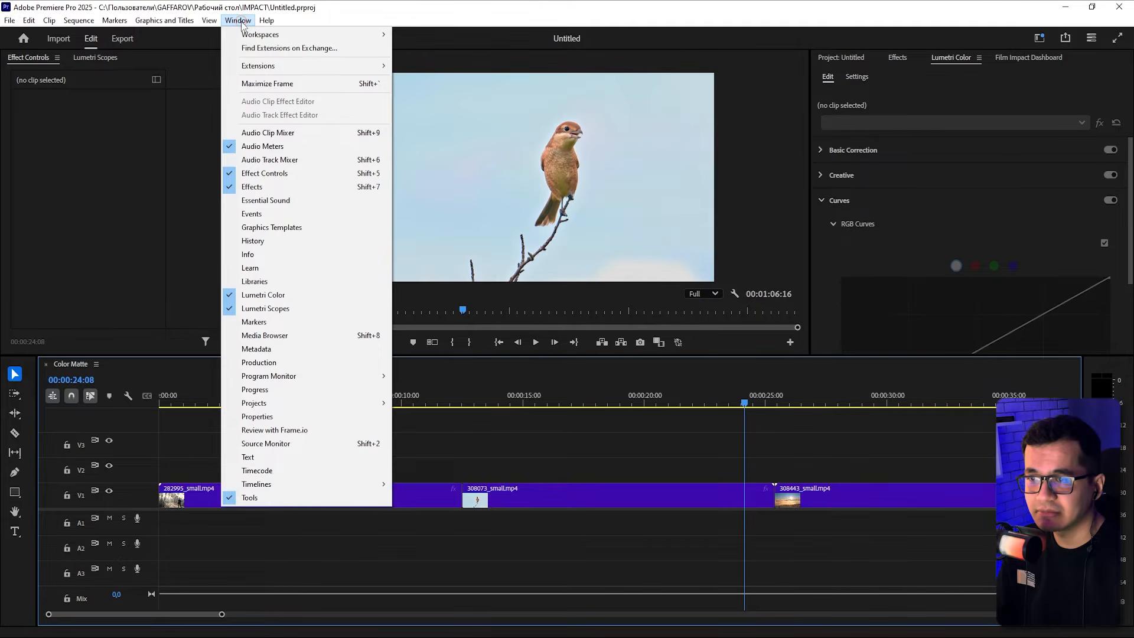
mouse_move(258, 67)
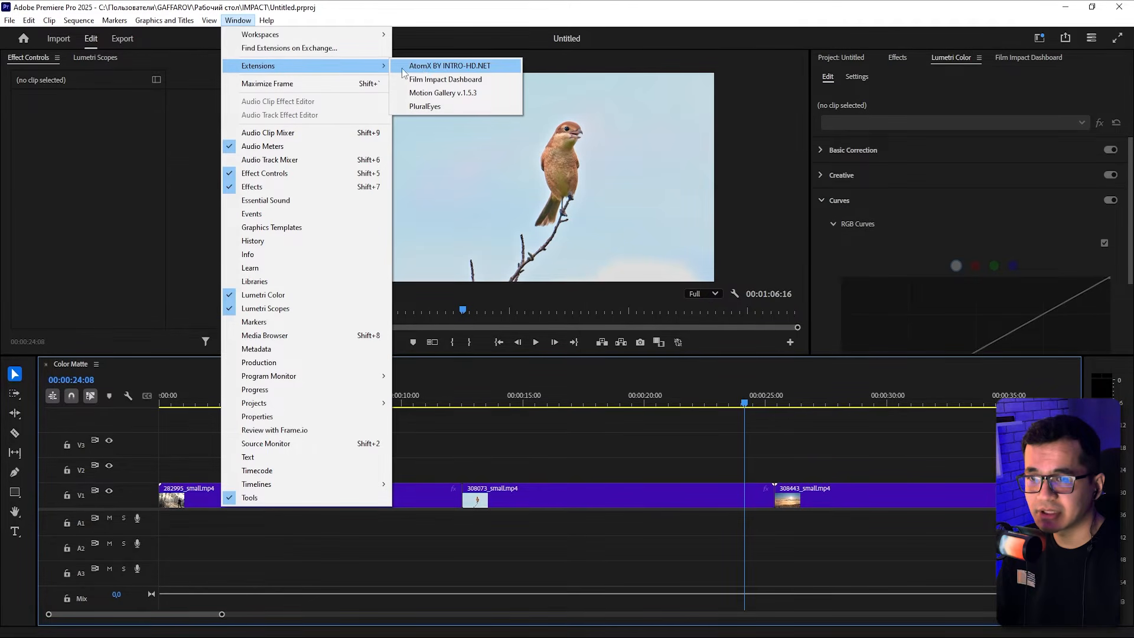
left_click(459, 70)
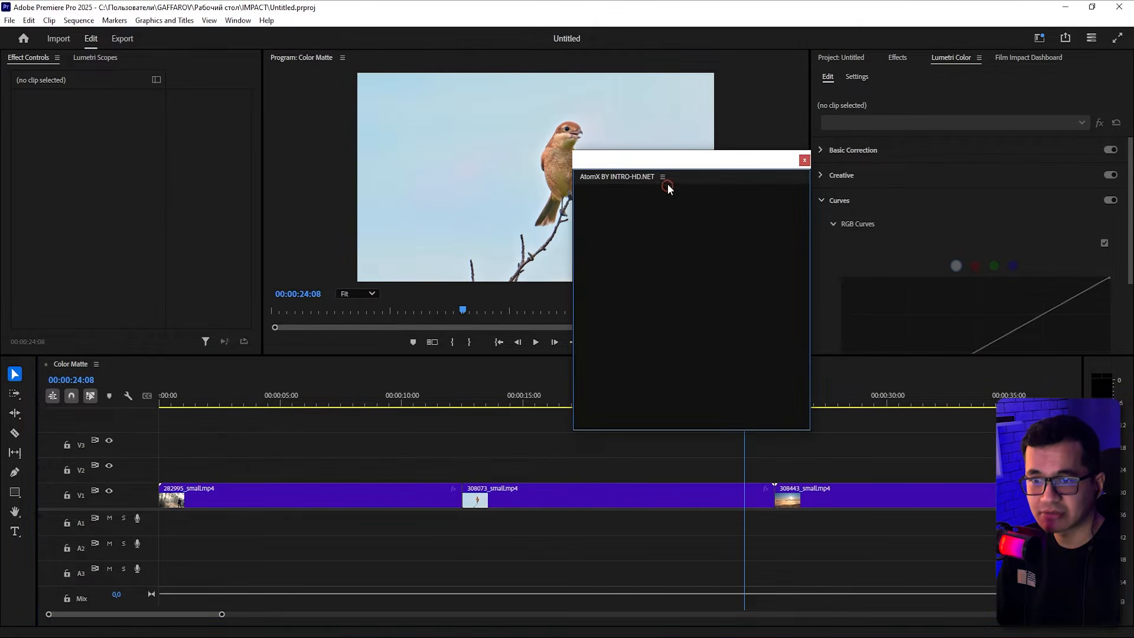
left_click_drag(663, 160, 449, 100)
left_click_drag(591, 350, 835, 499)
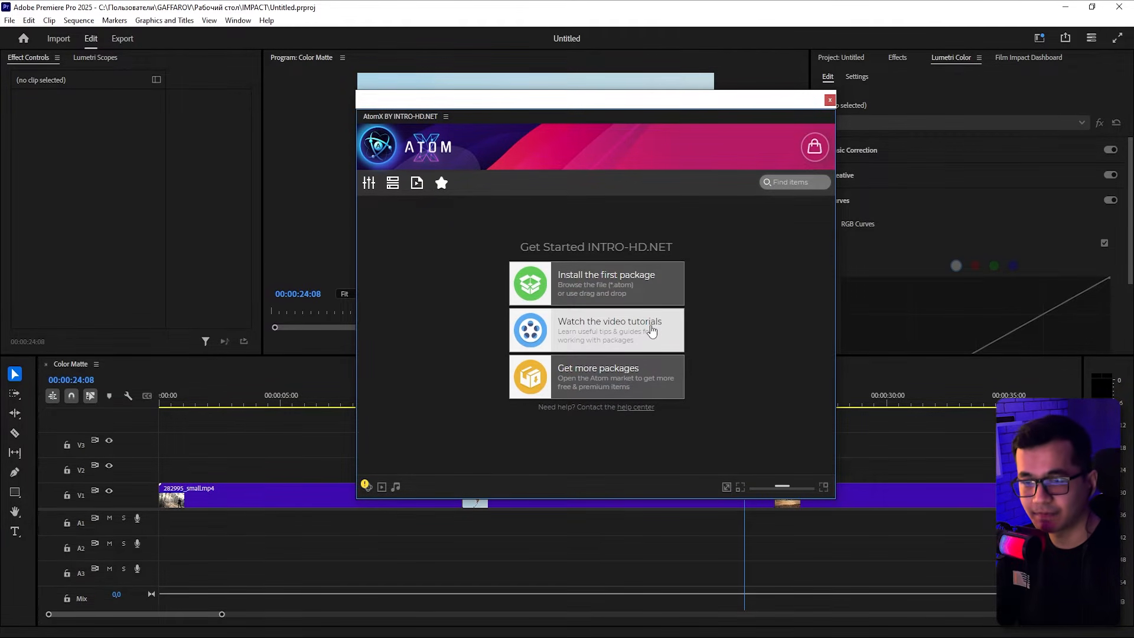
Start installing the first package and browse to the inner AtomX 3.0.9 CherniXStyleYT folder on the desktop.
left_click(590, 288)
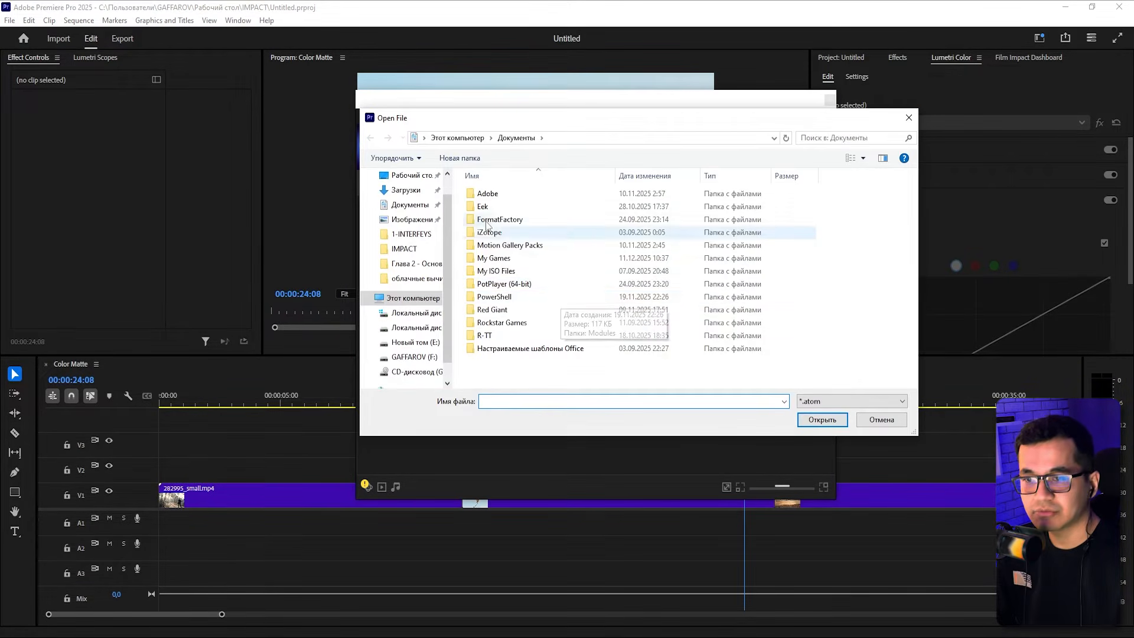
scroll(399, 363, "down", 2)
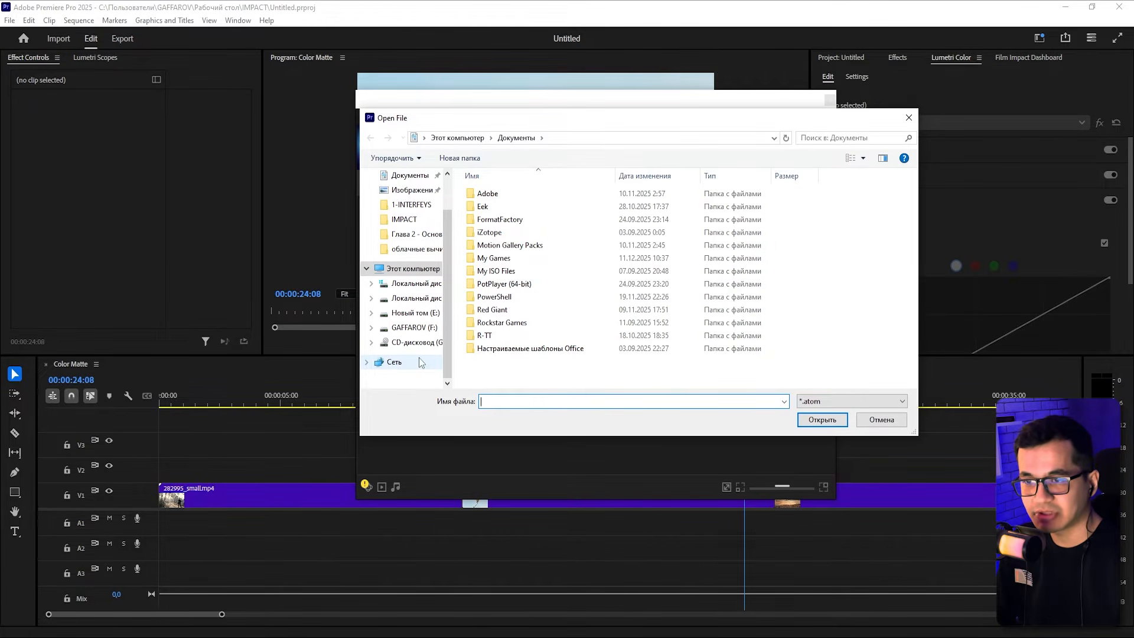
scroll(417, 331, "up", 2)
scroll(422, 322, "down", 2)
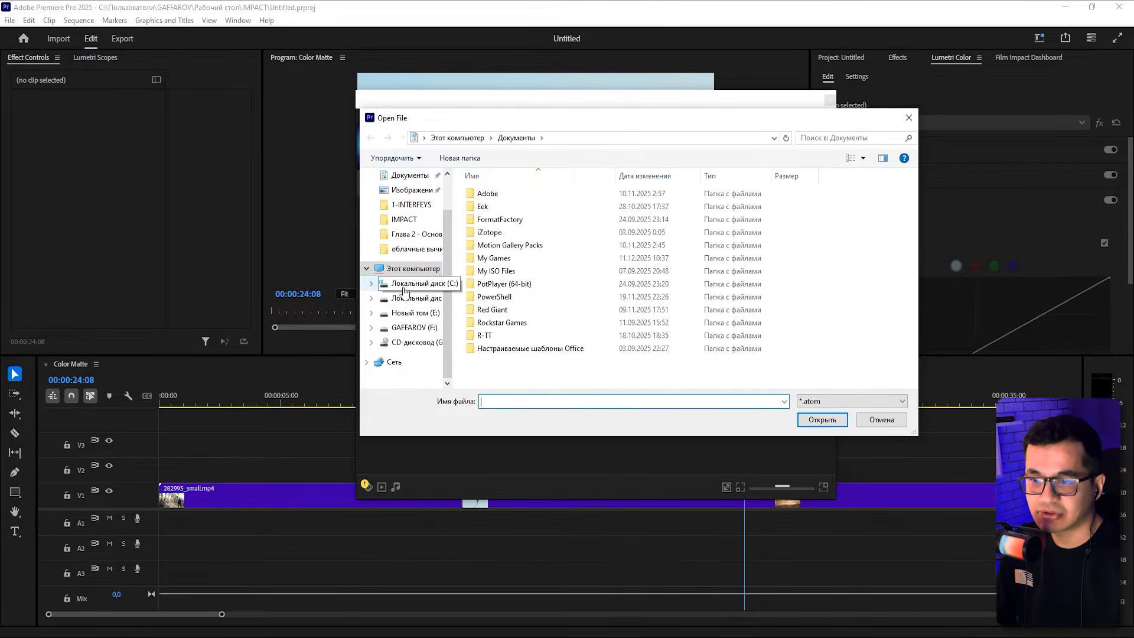
scroll(404, 290, "up", 2)
left_click(398, 203)
double_click(561, 216)
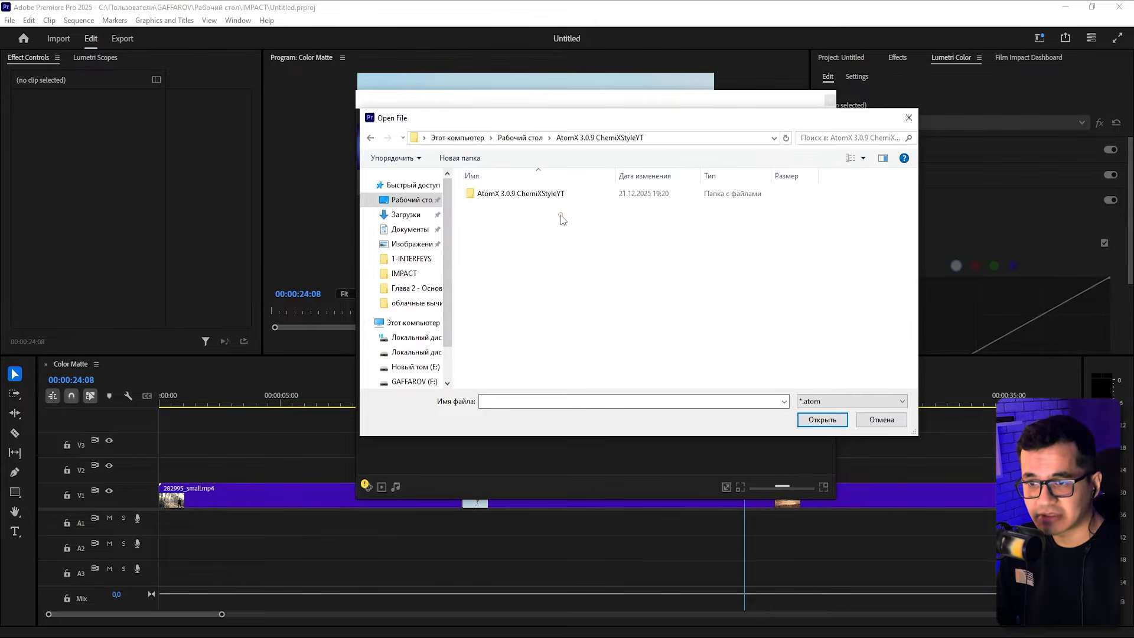
double_click(495, 195)
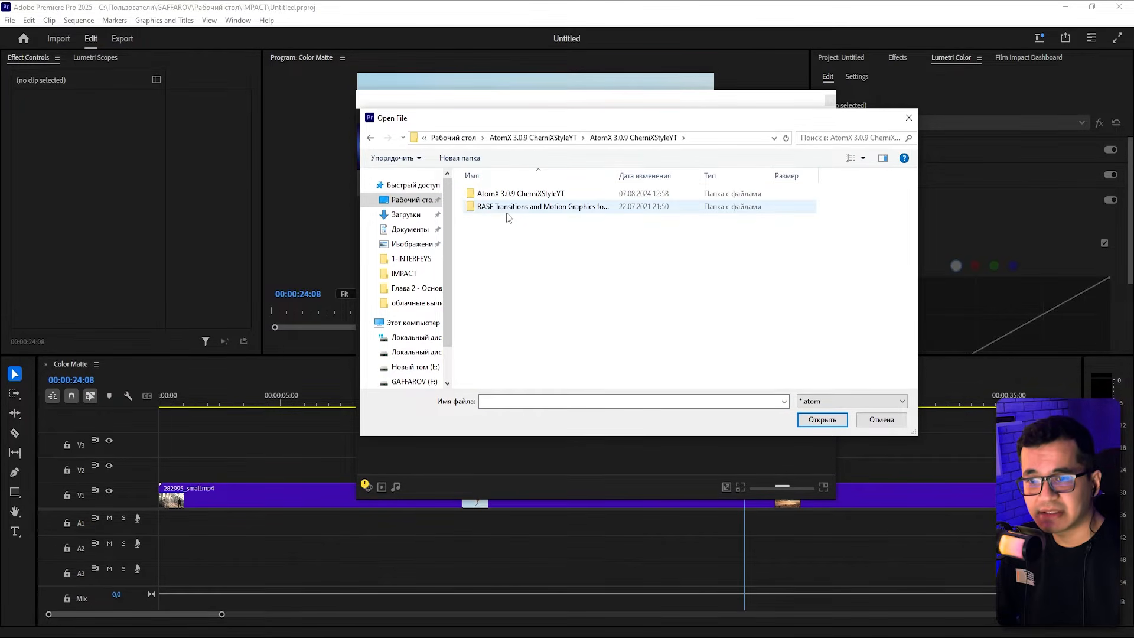
Install BASE Library 2.0 for Premiere Pro.atom from the BASE Transitions and Motion Graphics folder using the Copy files method.
left_click_drag(615, 175, 743, 175)
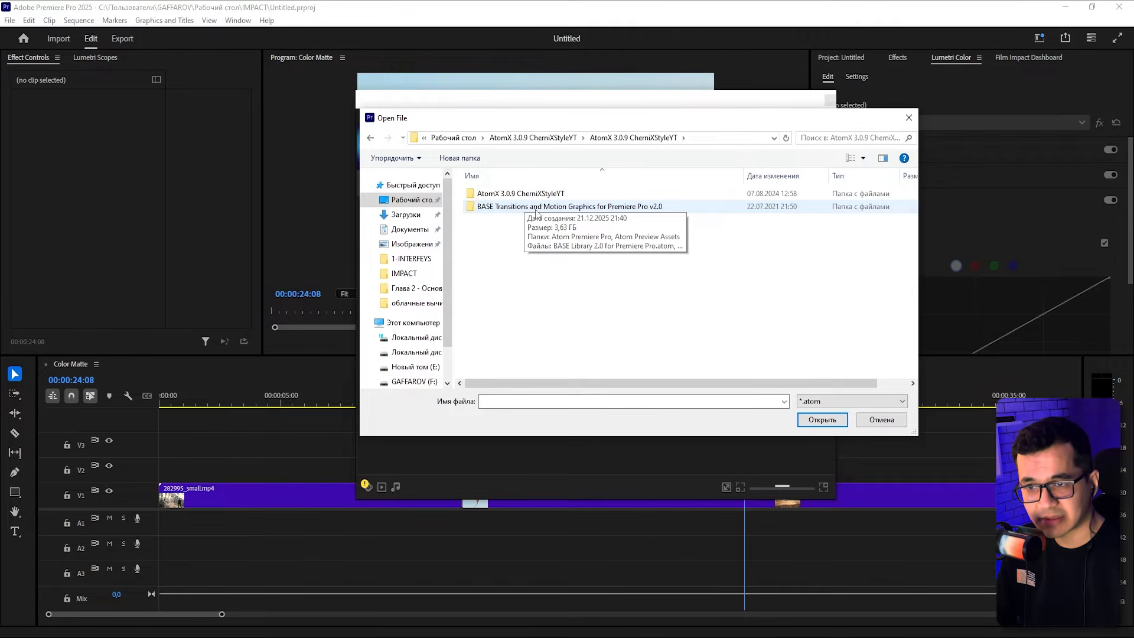
double_click(547, 210)
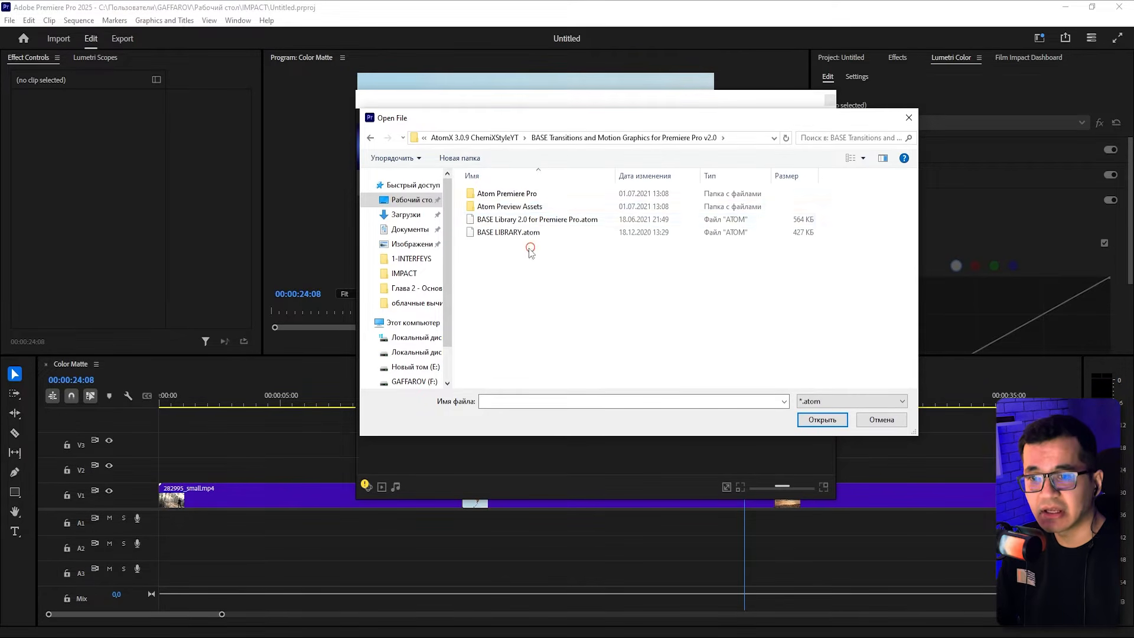
double_click(526, 222)
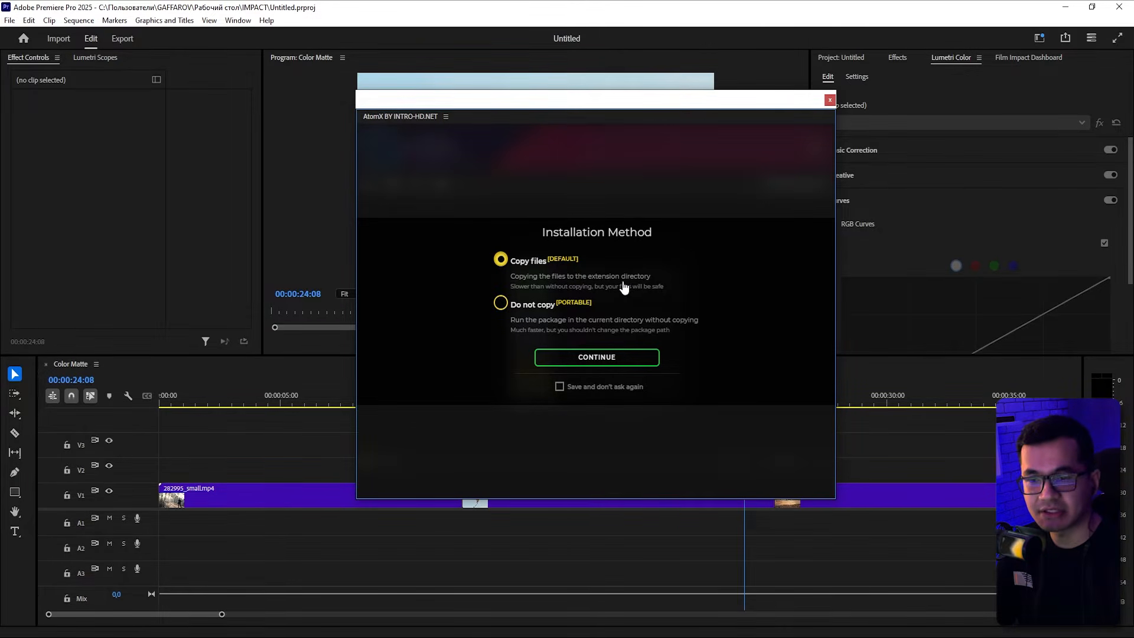
left_click(596, 356)
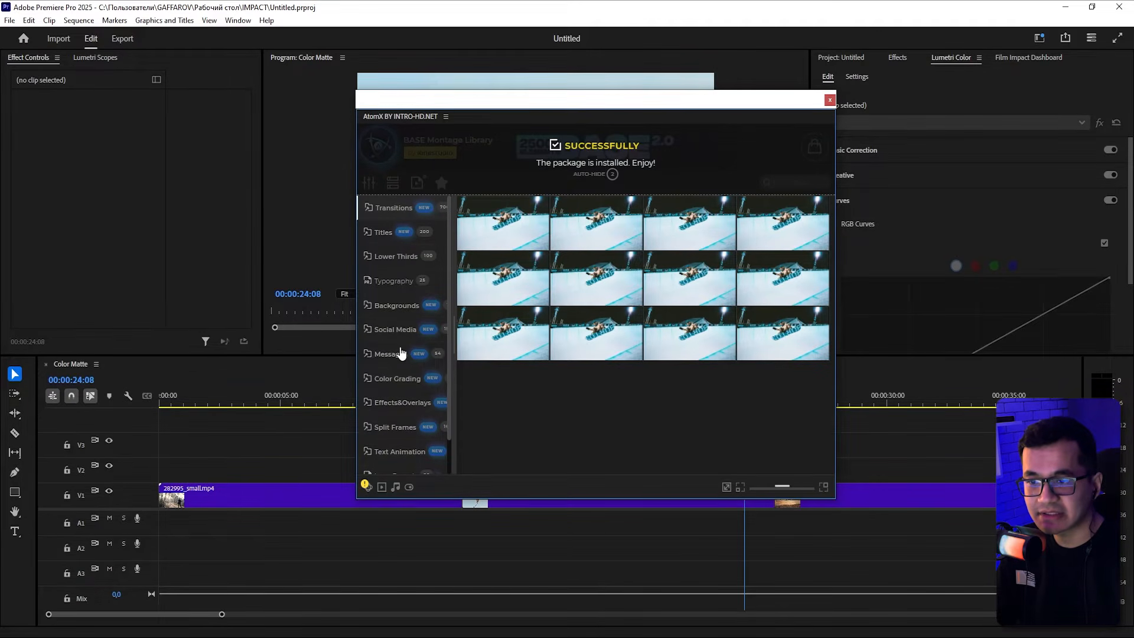
Dock the AtomX panel in the group with Lumetri Color and widen that group.
left_click_drag(514, 103, 535, 95)
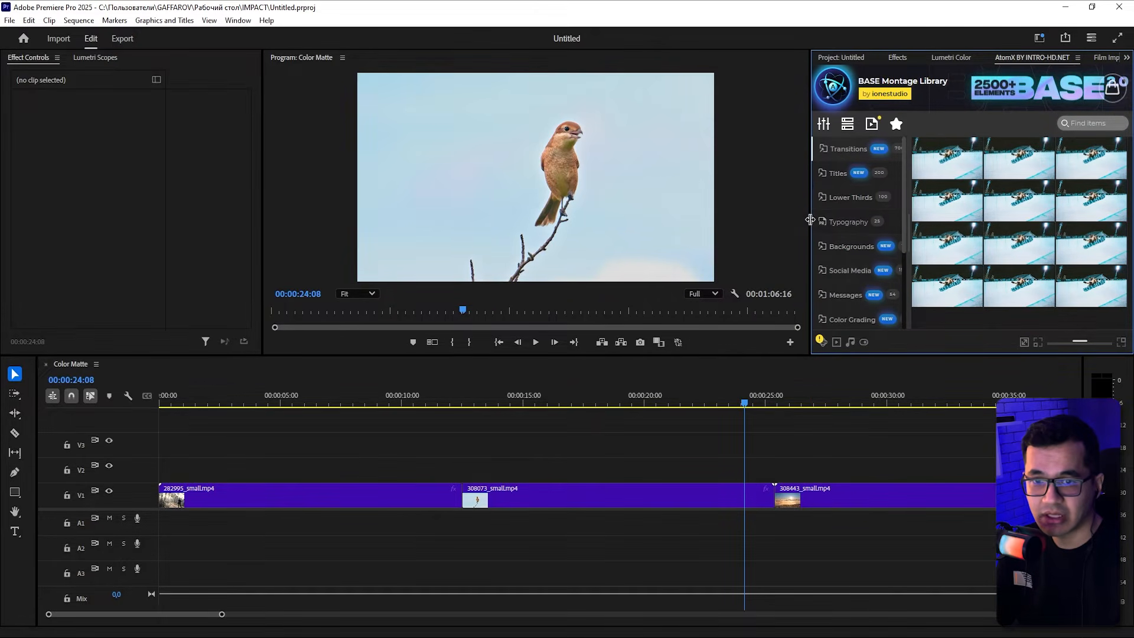
left_click_drag(810, 220, 698, 247)
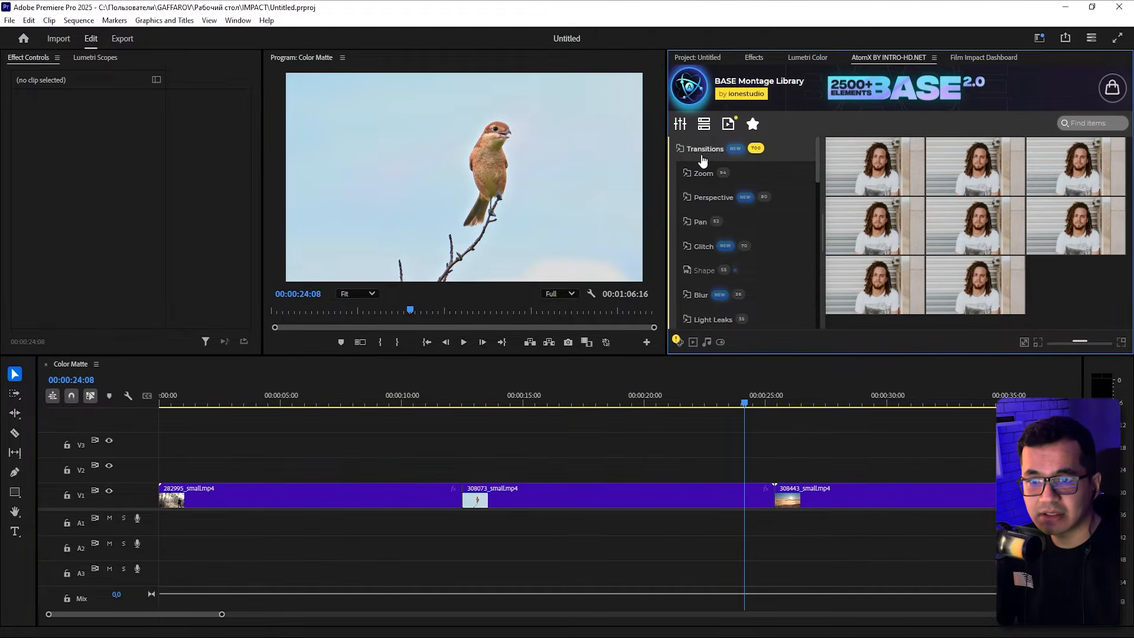
Browse the library's transition categories, open the Digital set under Glitch and preview one of its items.
left_click(703, 172)
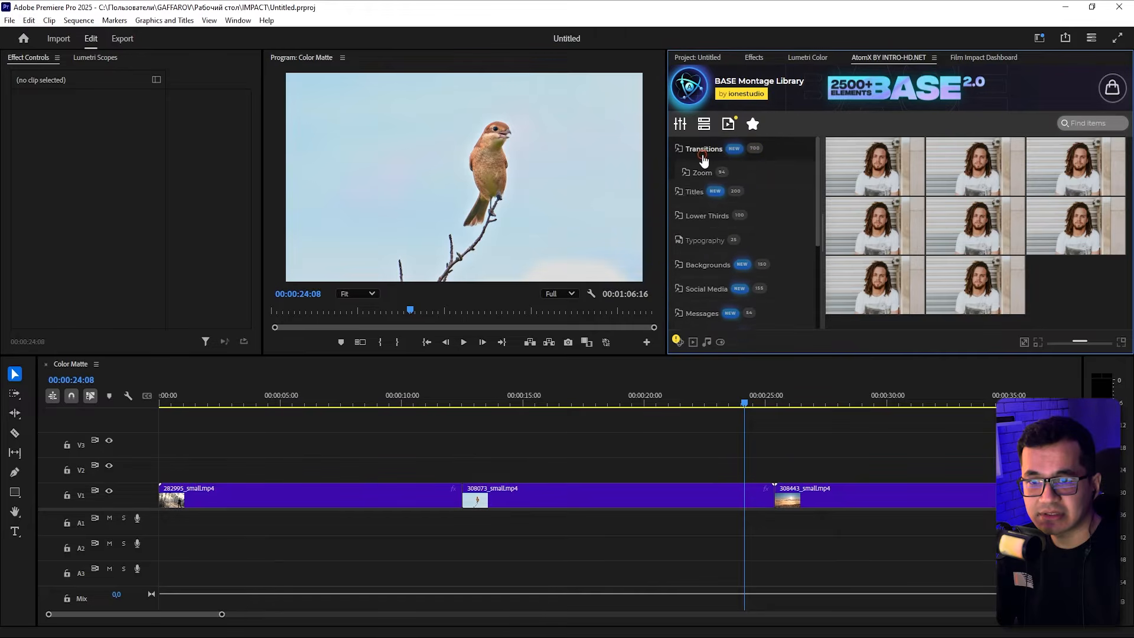
scroll(707, 234, "down", 1)
scroll(705, 233, "down", 1)
scroll(704, 228, "up", 2)
left_click(698, 176)
left_click(713, 217)
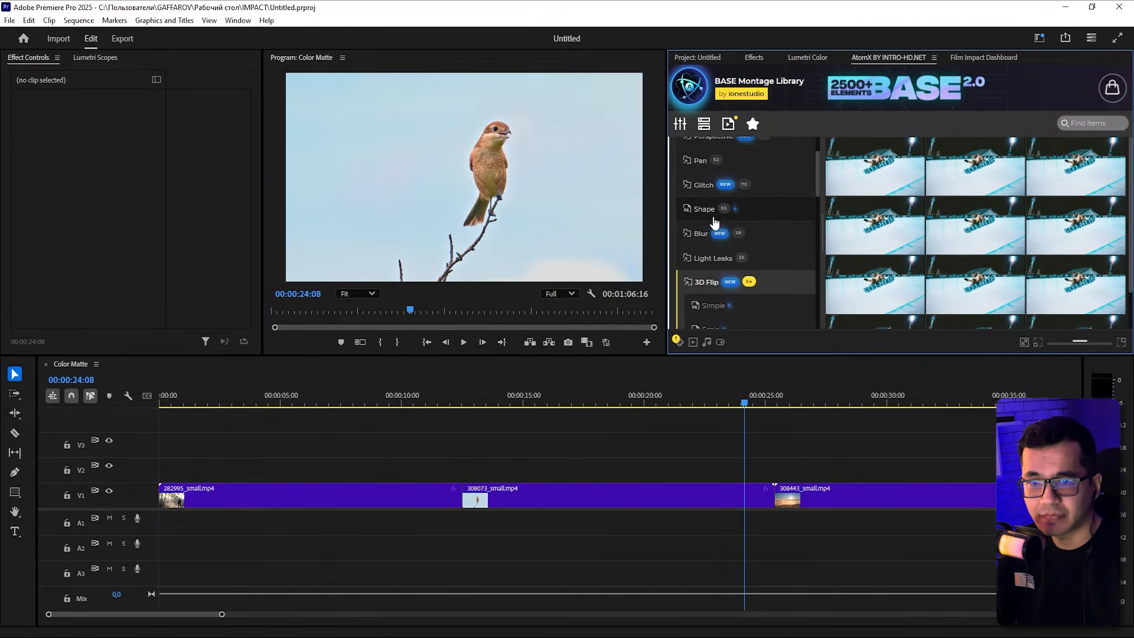
left_click(703, 185)
mouse_move(891, 218)
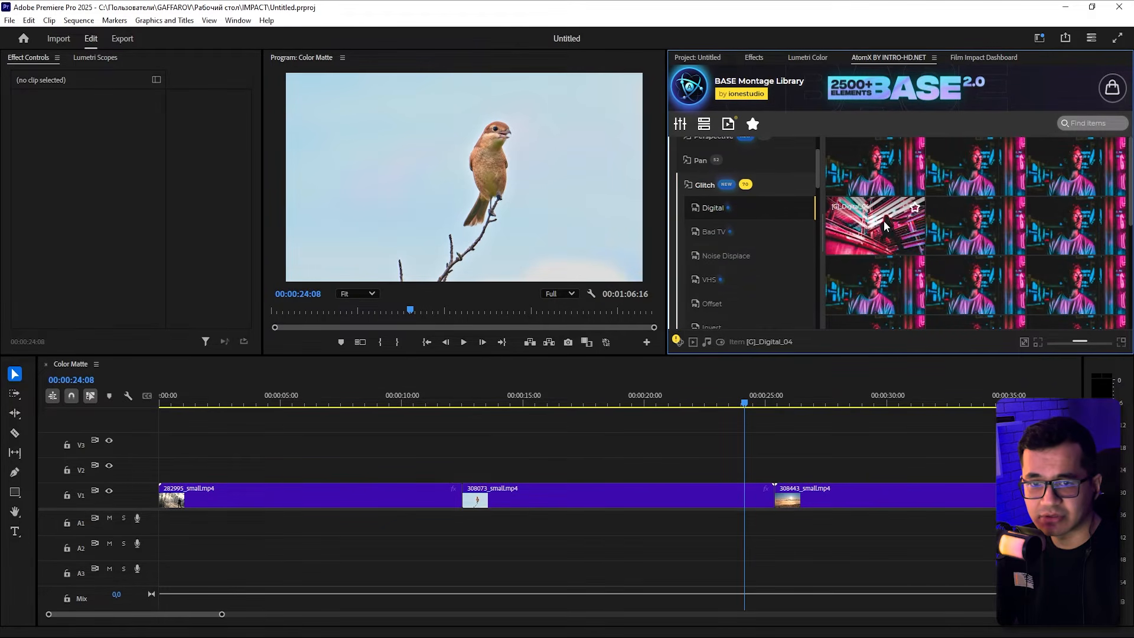
Split the first and second clips about one second either side of their cut and ripple-delete the two short pieces.
left_click(444, 403)
left_click(485, 458)
left_click_drag(485, 461, 449, 499)
left_click(452, 403)
left_click_drag(454, 404, 490, 423)
left_click(483, 438)
key("e")
key("e")
left_click_drag(443, 460, 482, 523)
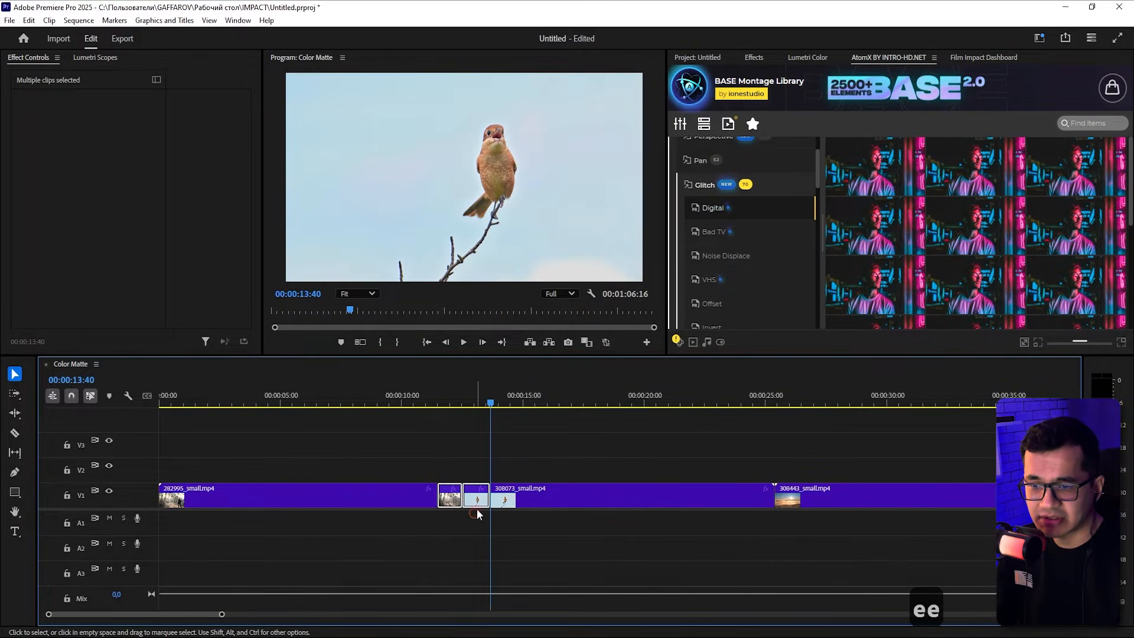
key("shift+Delete")
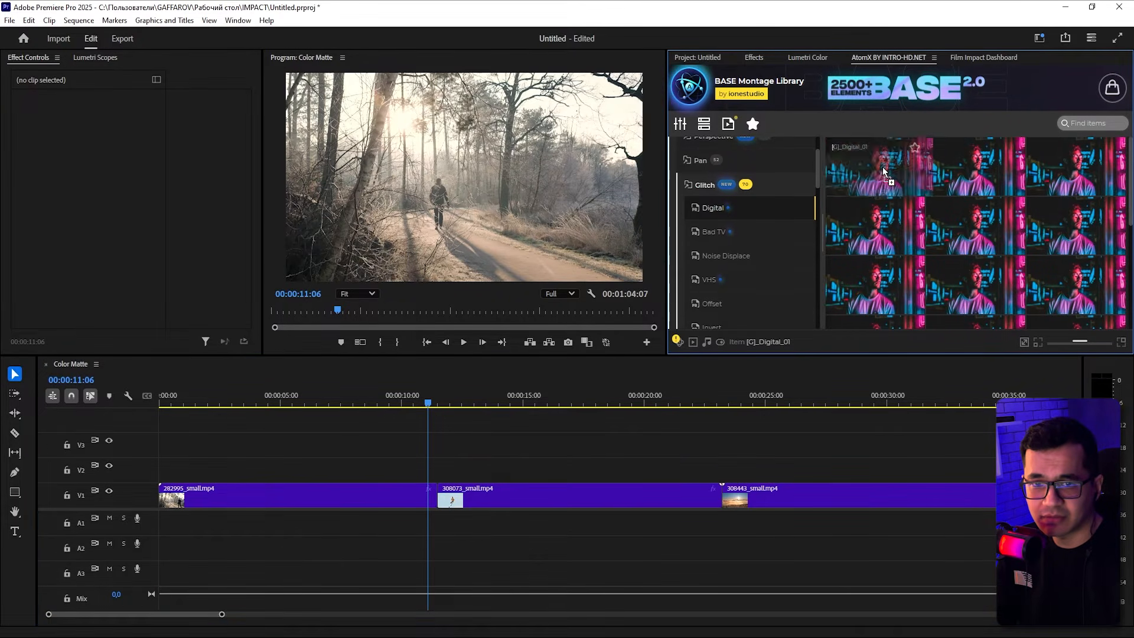
Apply the [G]_Digital_01 glitch transition above the first clip at about 9 seconds and enlarge the timeline area.
left_click_drag(877, 173, 391, 455)
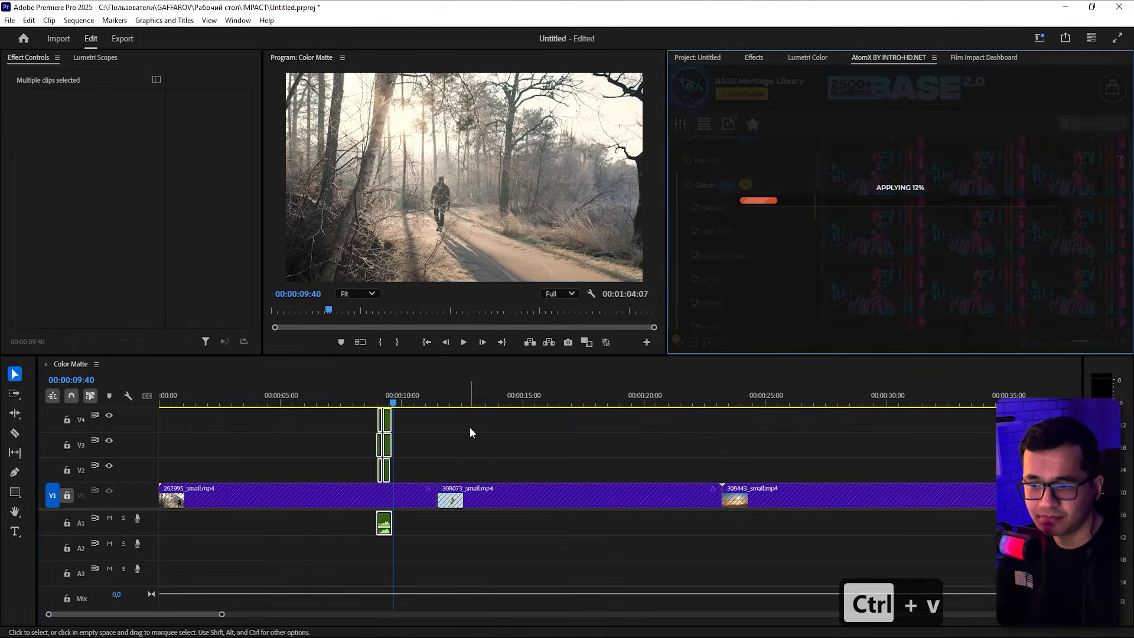
left_click(470, 428)
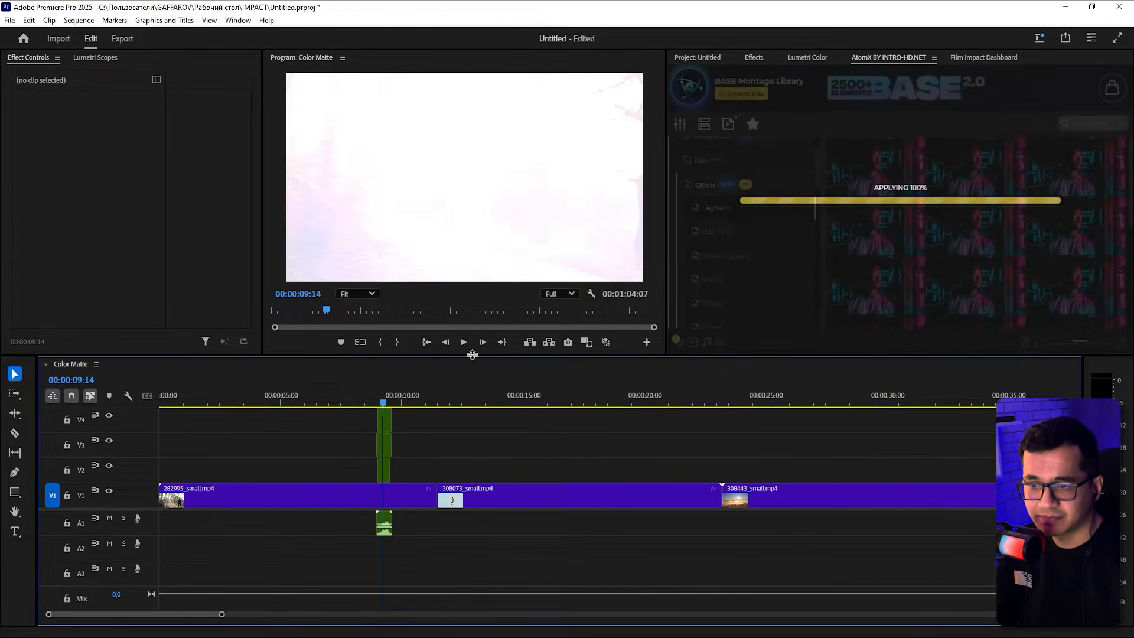
left_click_drag(472, 356, 474, 293)
Move all [G]_Digital_01 transition layers with their sound so they are centred on the cut between the first two clips.
left_click_drag(420, 355, 332, 444)
key("s")
key("s")
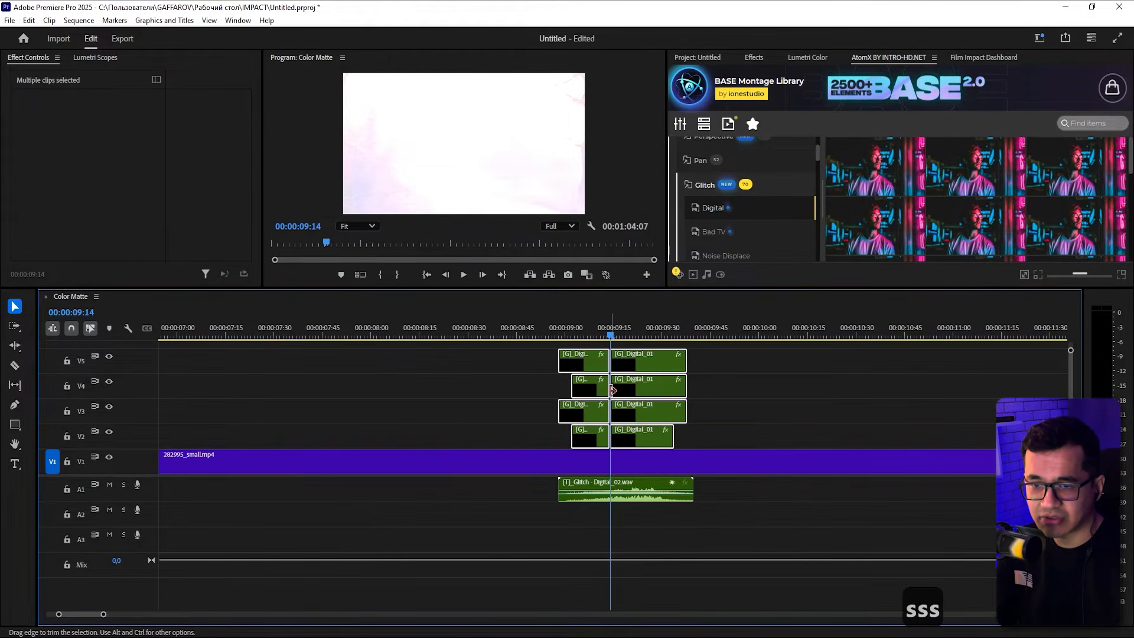
key("minus")
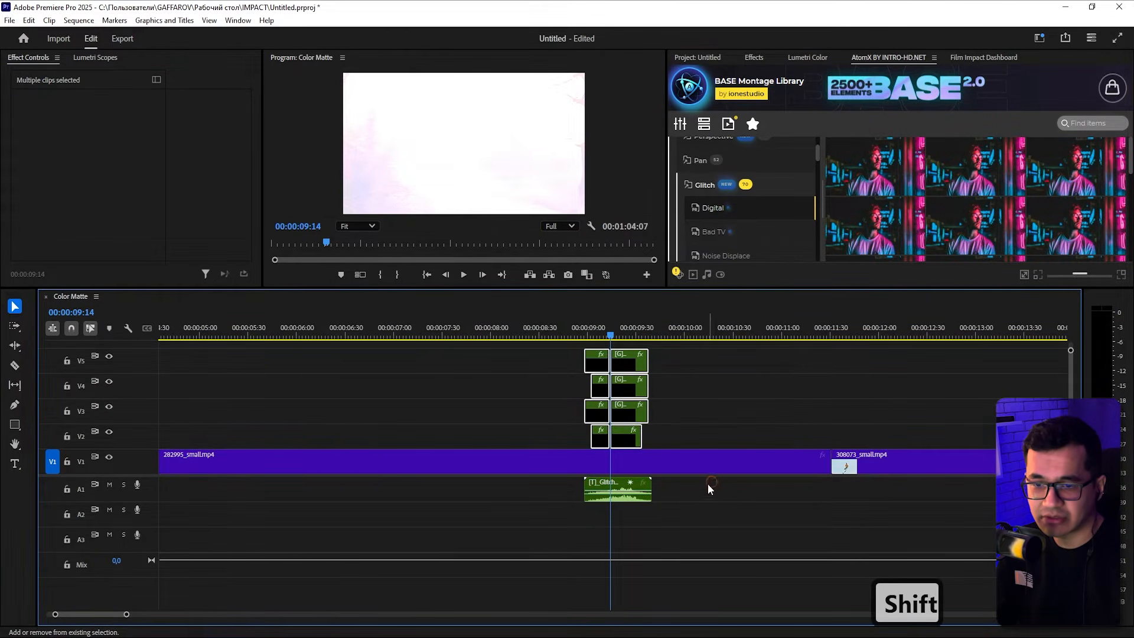
left_click_drag(631, 399, 852, 394)
left_click(837, 334)
key("s")
key("s")
key("s")
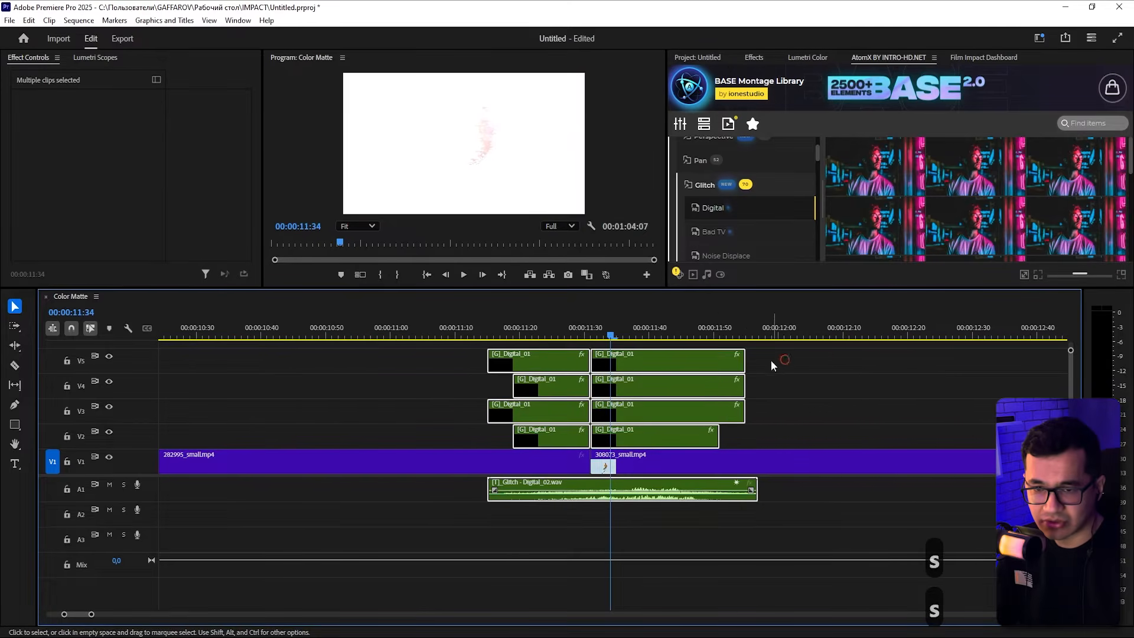
Play the sequence to preview the glitch transition effect at the clip cuts, and shrink the timeline area.
left_click_drag(585, 338, 545, 346)
key("a")
key("a")
left_click(445, 334)
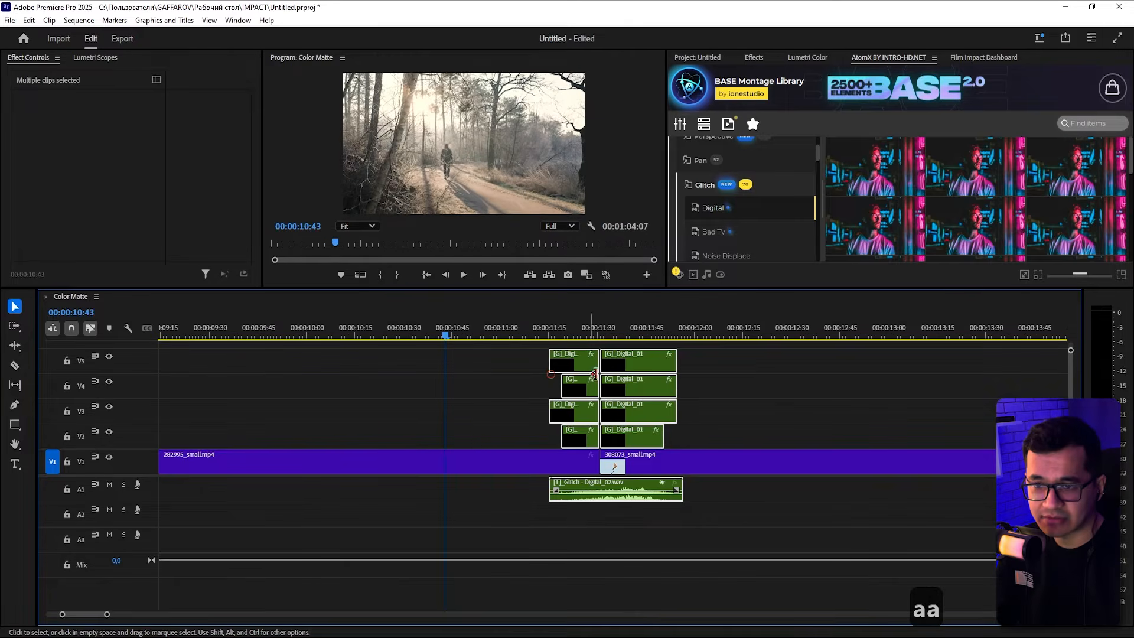
key("space")
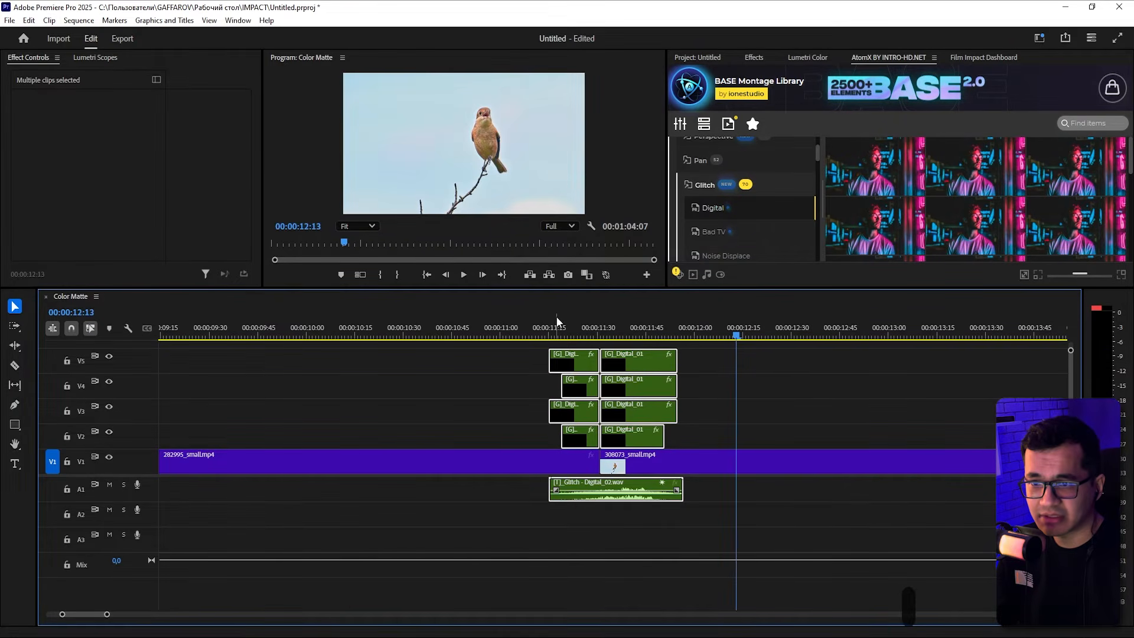
left_click_drag(607, 288, 607, 349)
left_click(534, 391)
key("space")
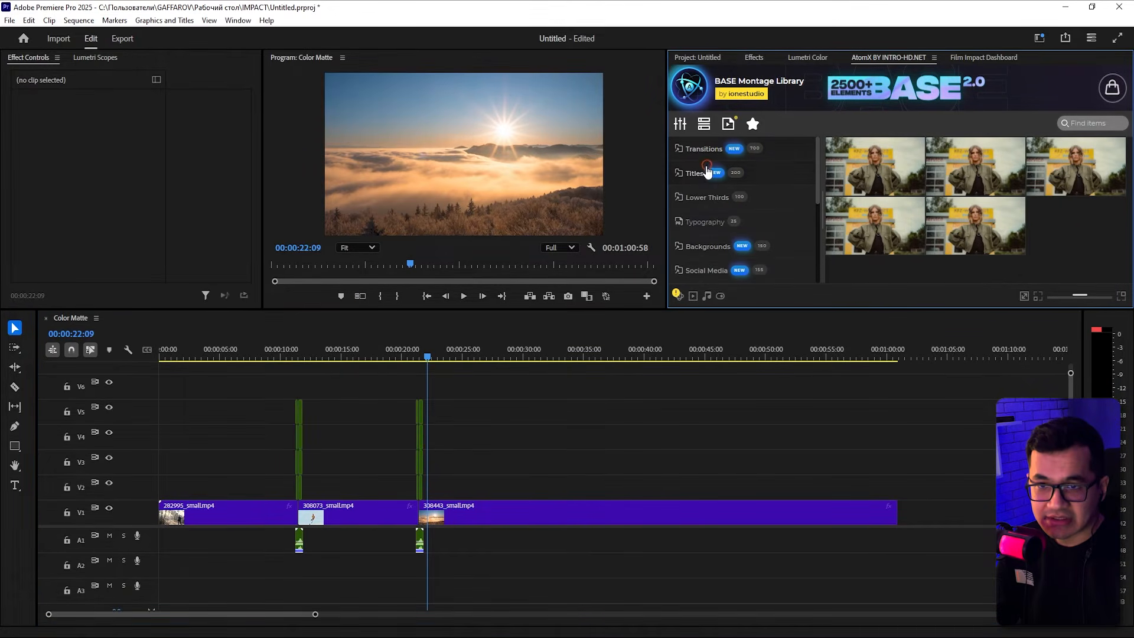
Open the Titles category of the BASE library and make the AtomX panel taller.
left_click(707, 170)
left_click_drag(708, 308, 709, 353)
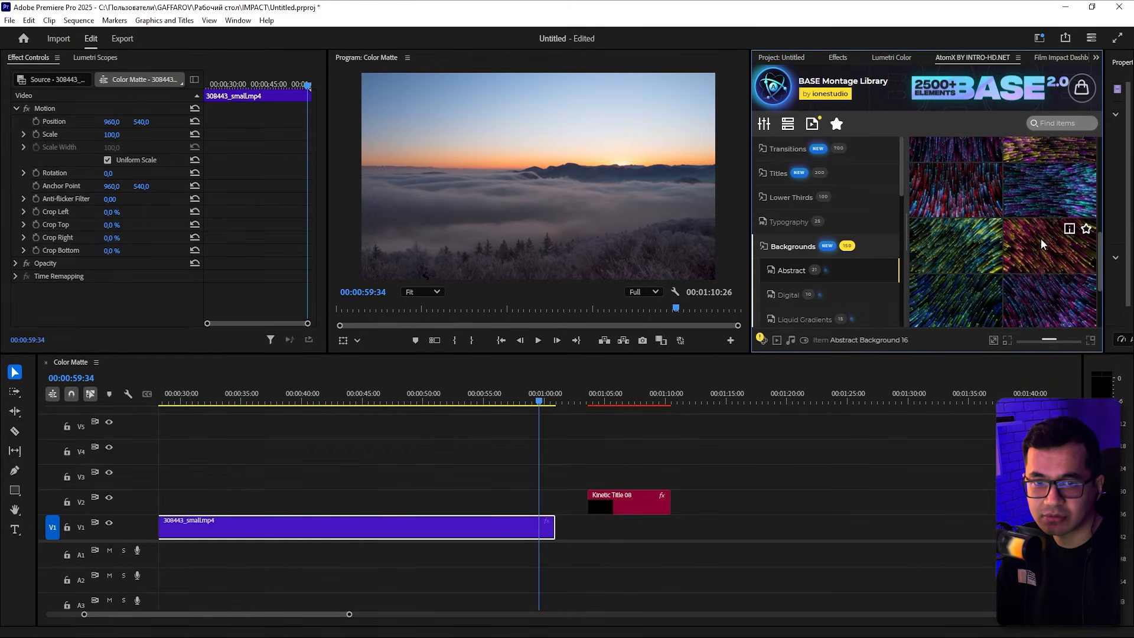
Place Abstract Background 19 from the Abstract backgrounds on track V1, beyond the Kinetic Title 08 clip.
scroll(1041, 244, "down", 3)
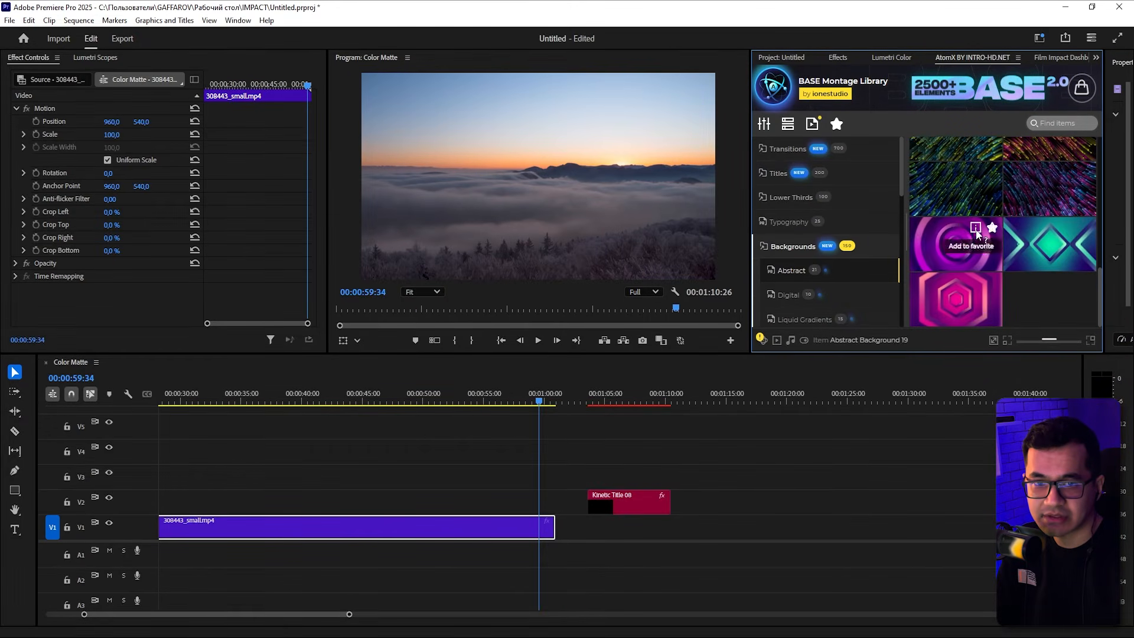
left_click_drag(948, 245, 730, 476)
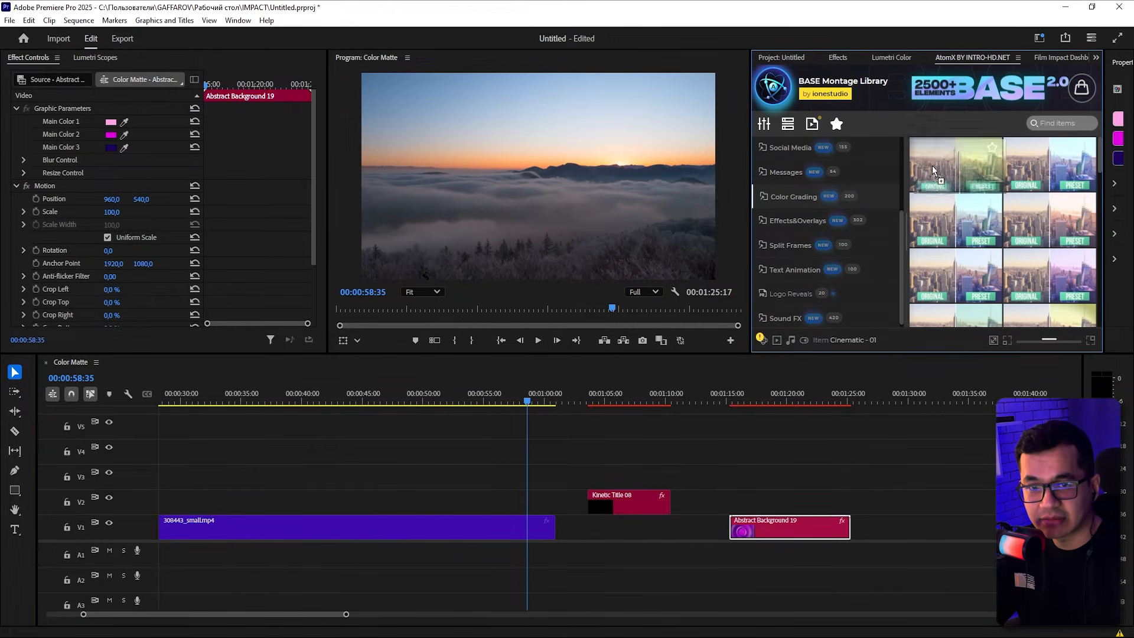
Place the Cinematic - 01 color grading preset on track V2 over the end of the 308443_small.mp4 clip.
left_click_drag(932, 168, 423, 519)
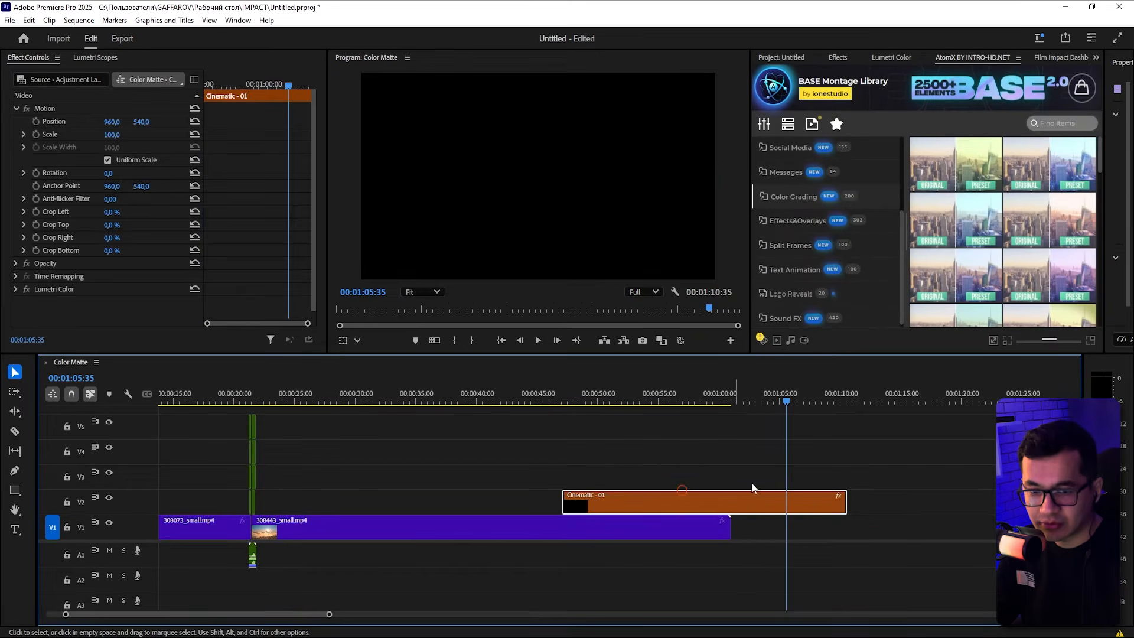
left_click_drag(525, 396, 566, 403)
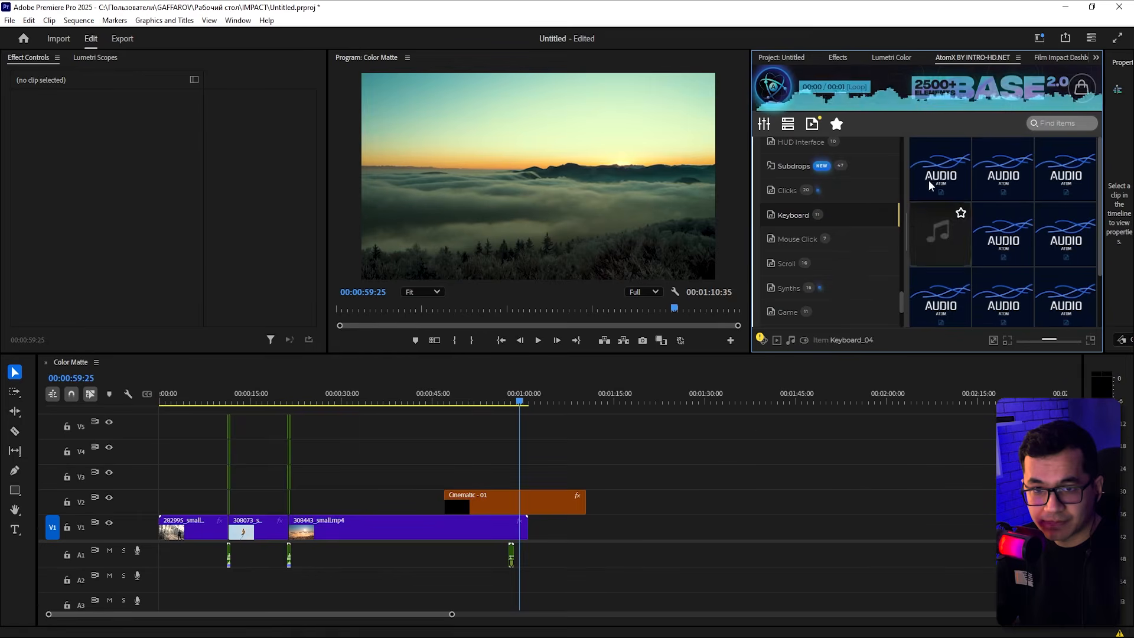
Add a Keyboard sound effect to audio track A1, past the end of the video clips.
left_click_drag(664, 559, 664, 560)
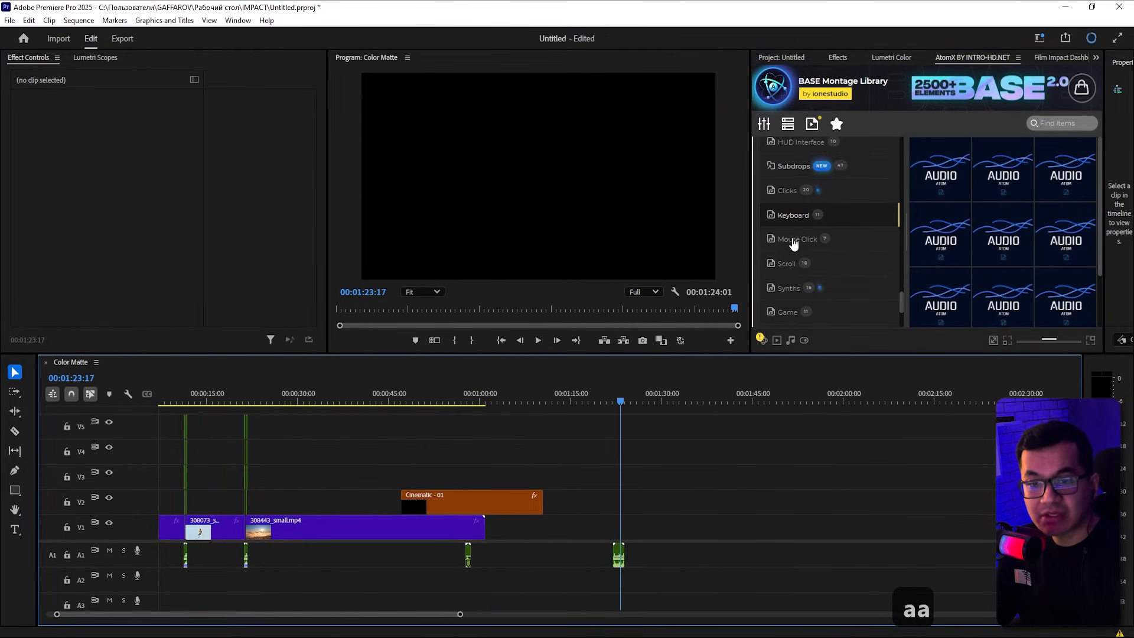
scroll(826, 242, "up", 1)
left_click(858, 247)
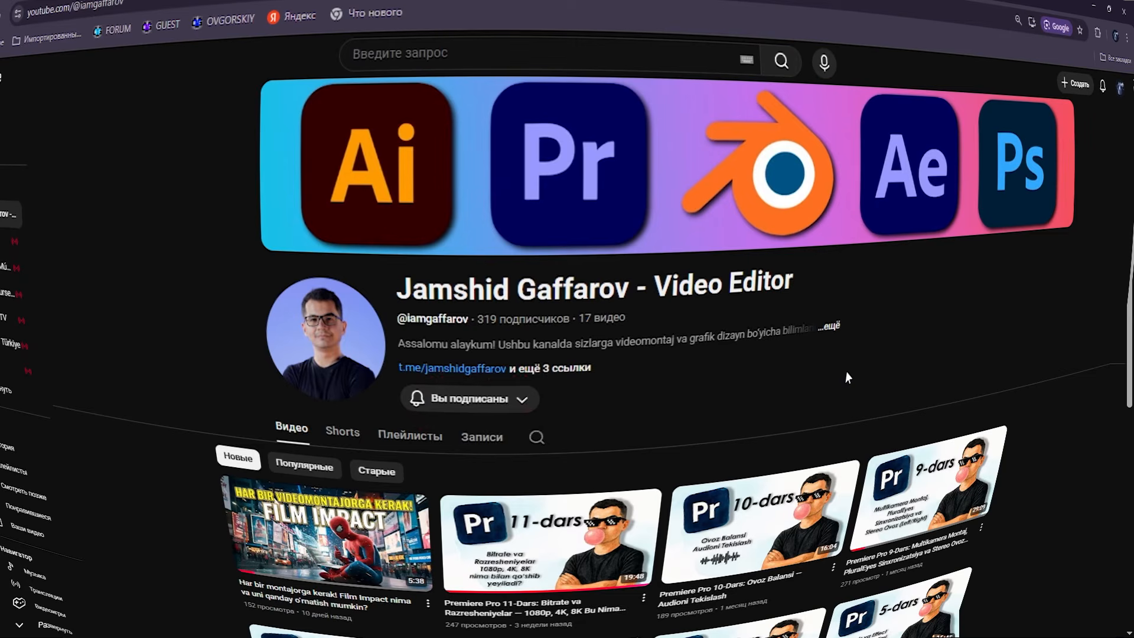
scroll(848, 378, "down", 4)
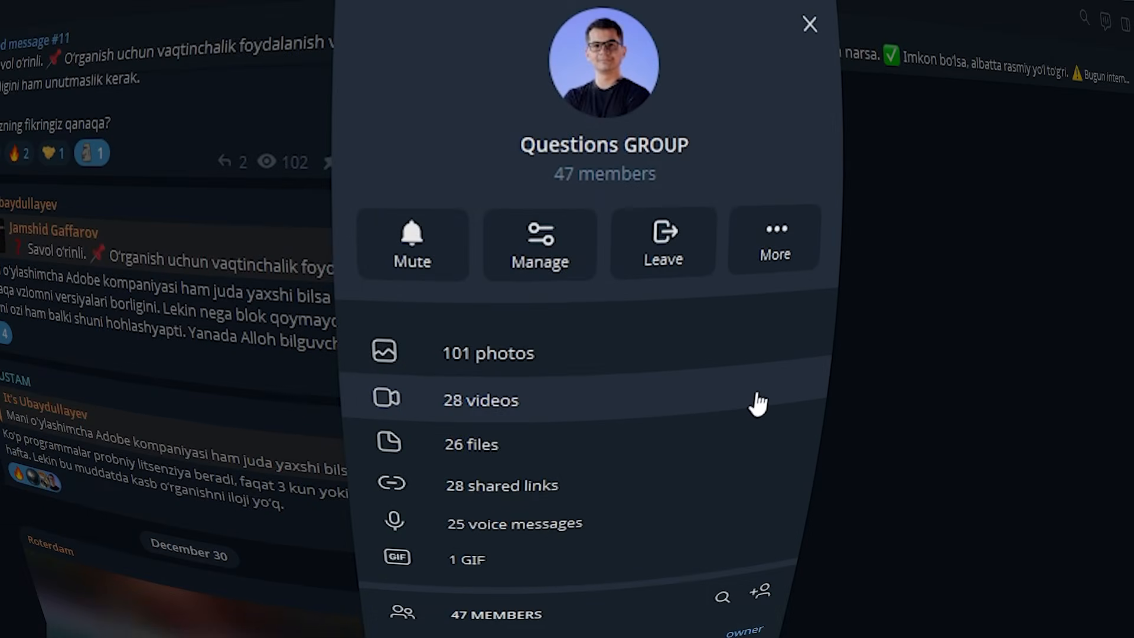
scroll(754, 400, "down", 10)
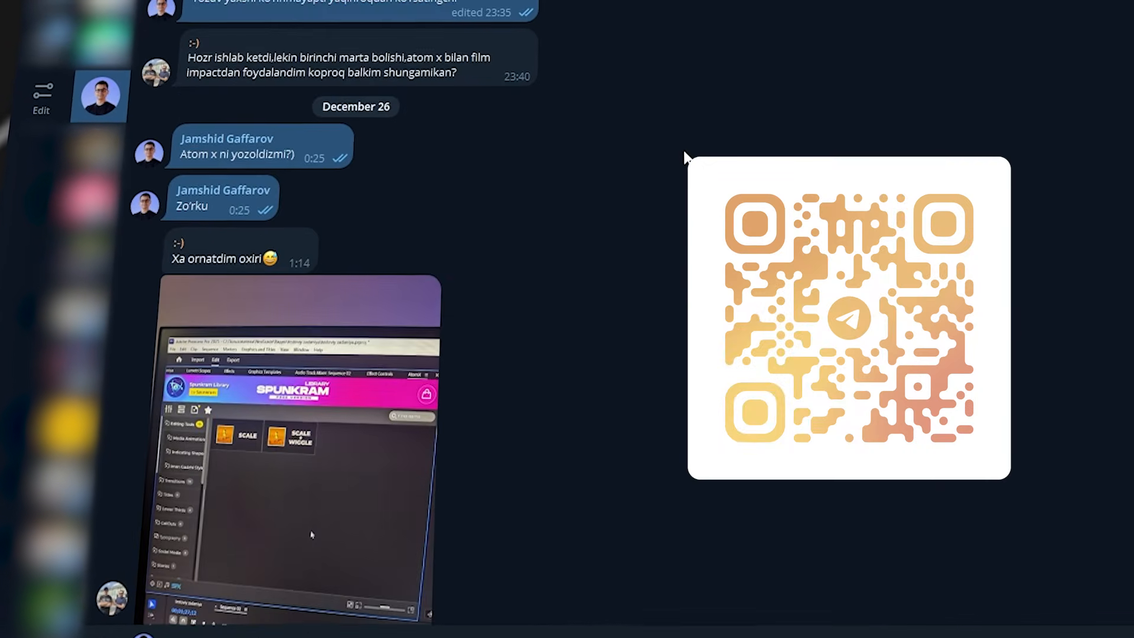
scroll(685, 157, "down", 12)
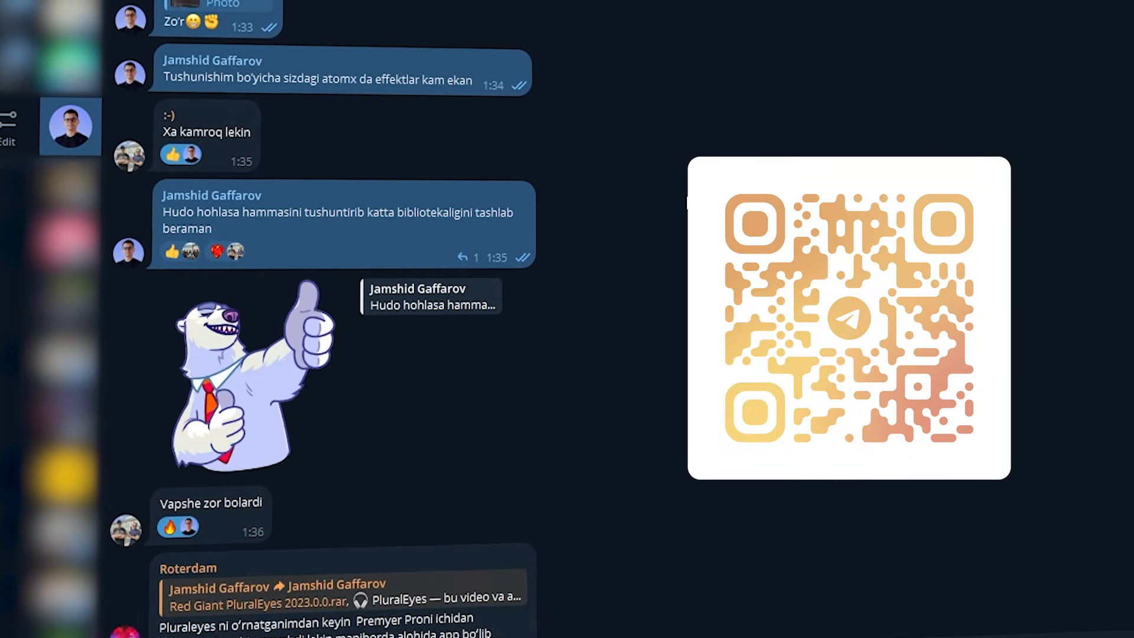
scroll(687, 202, "down", 11)
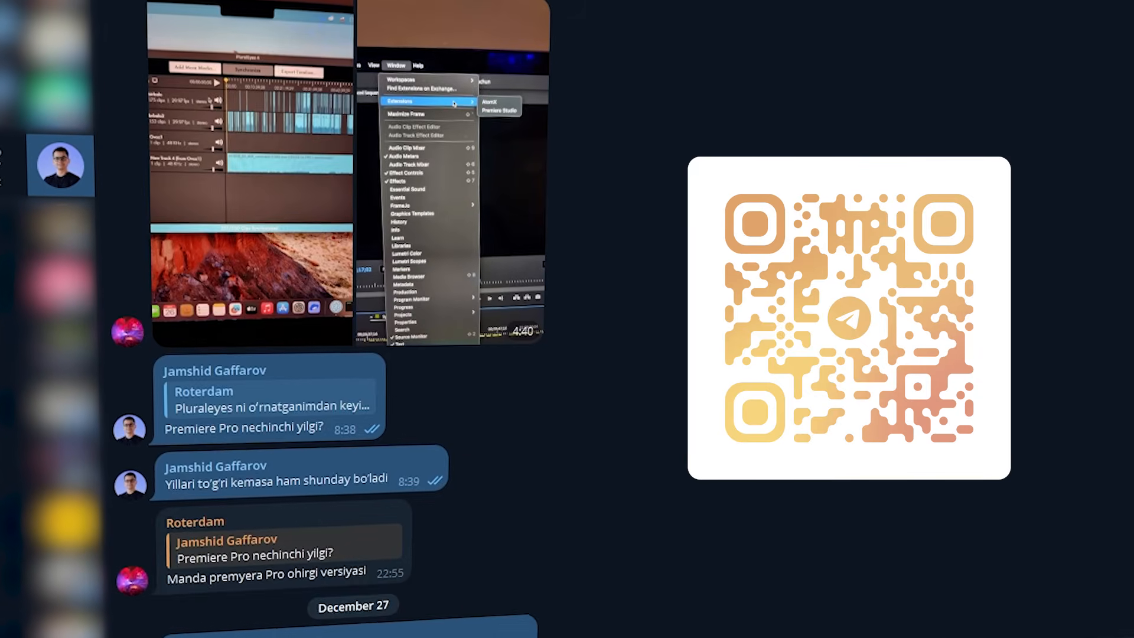